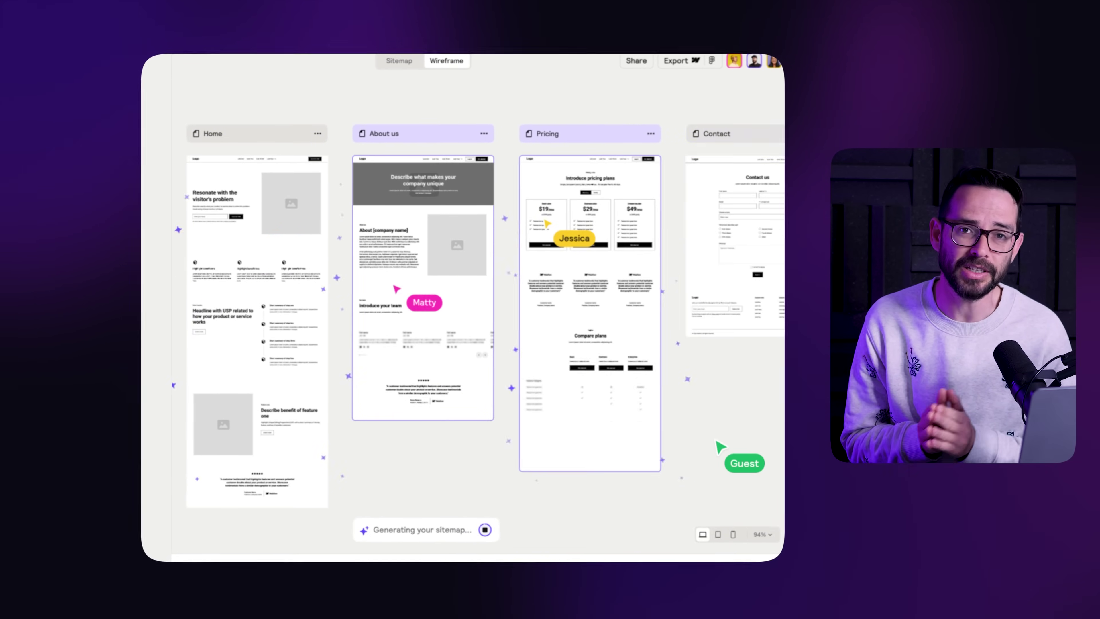
Step: Shuffle the Home page hero twice to a centred dog-care layout with scattered images, then return to the sitemap
click(295, 134)
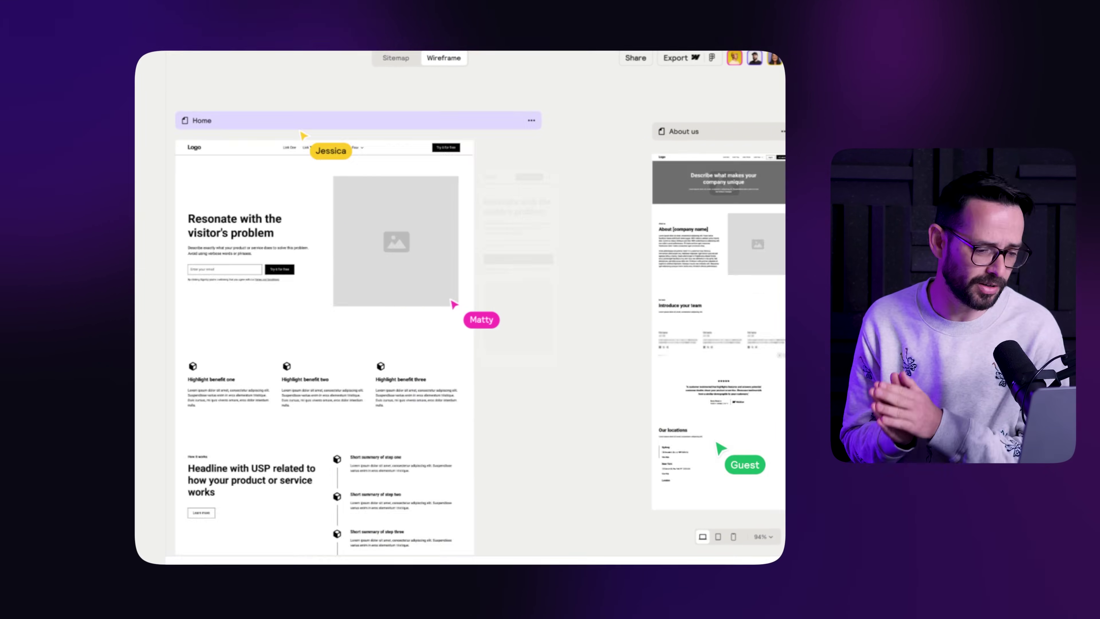
click(364, 397)
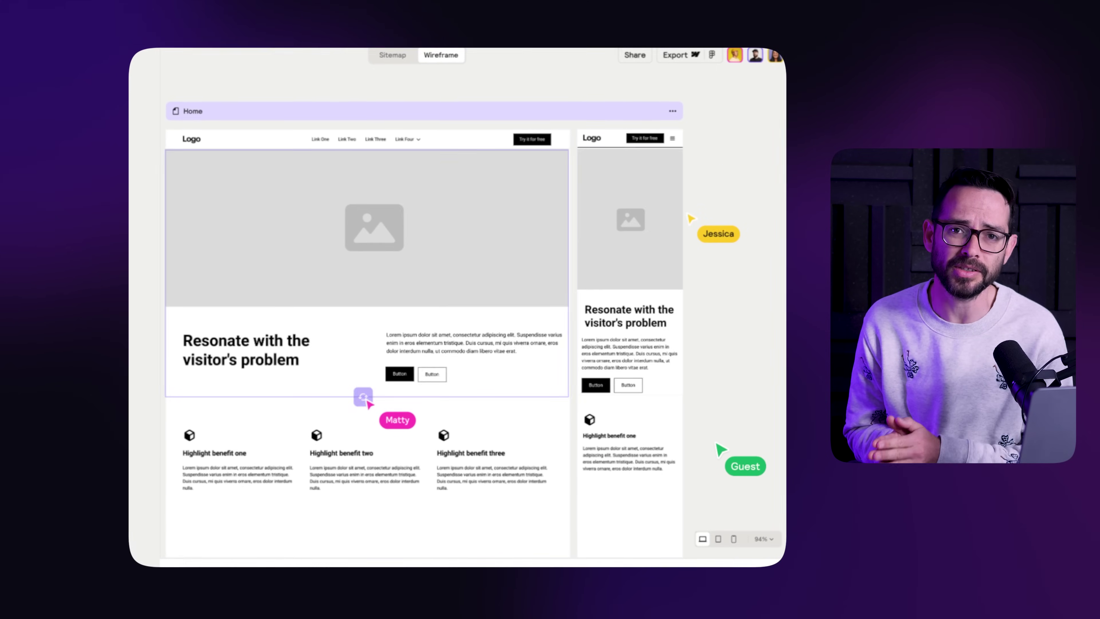
click(360, 397)
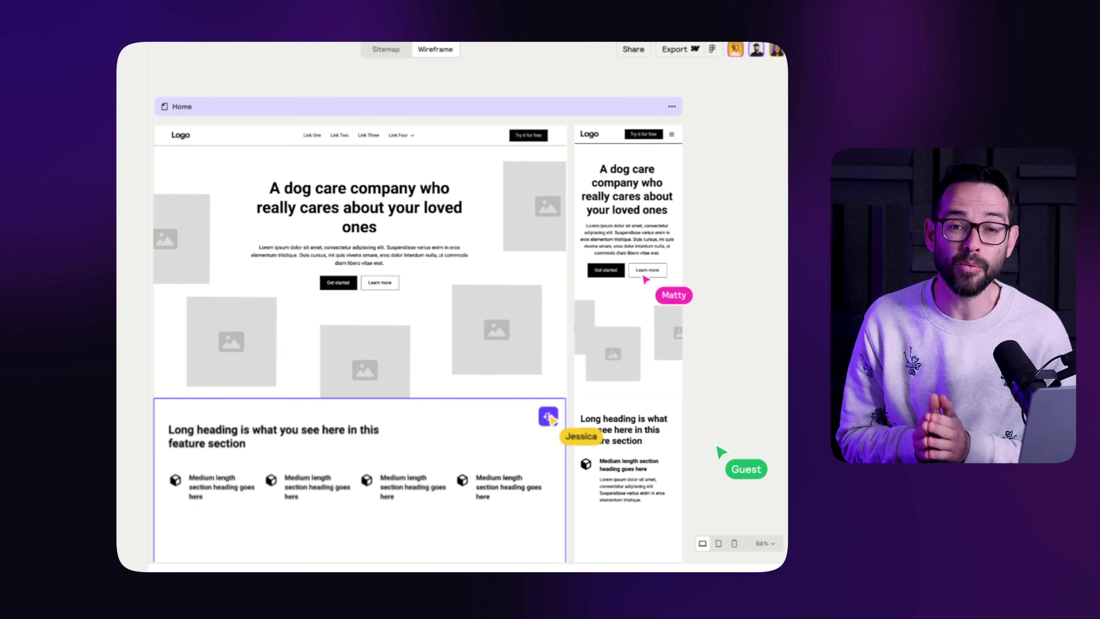
click(383, 48)
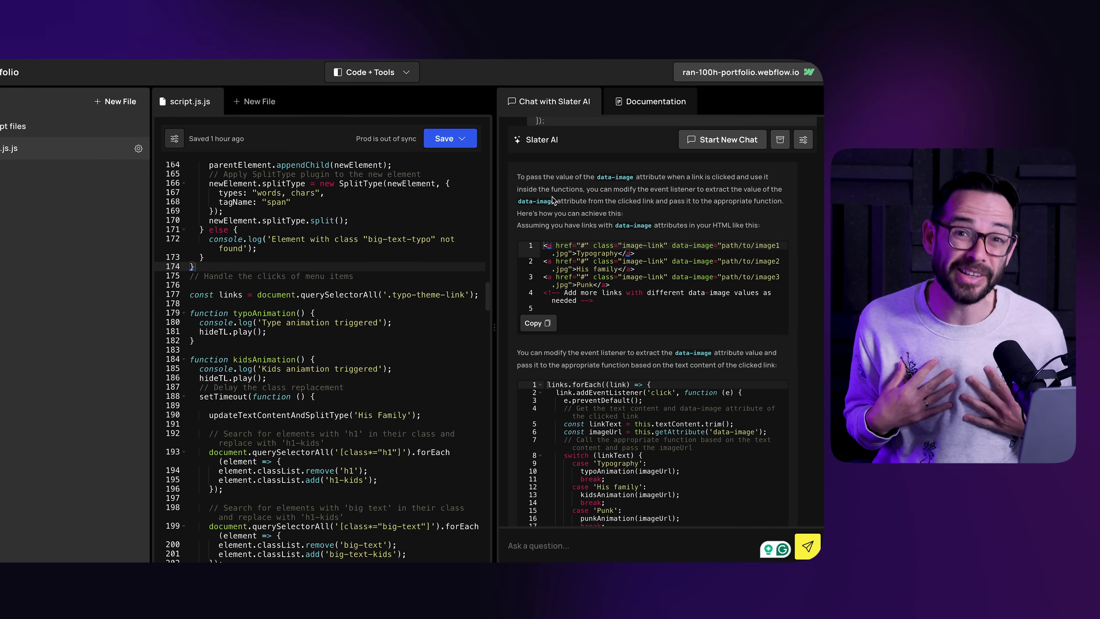
scroll(808, 220, up, 1)
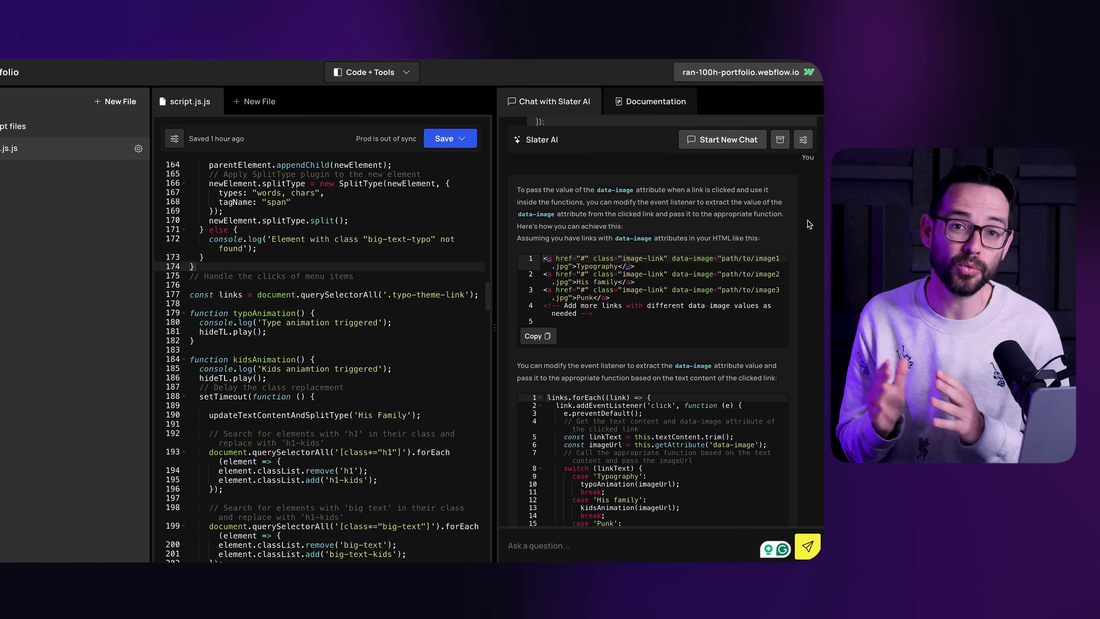
scroll(807, 221, down, 3)
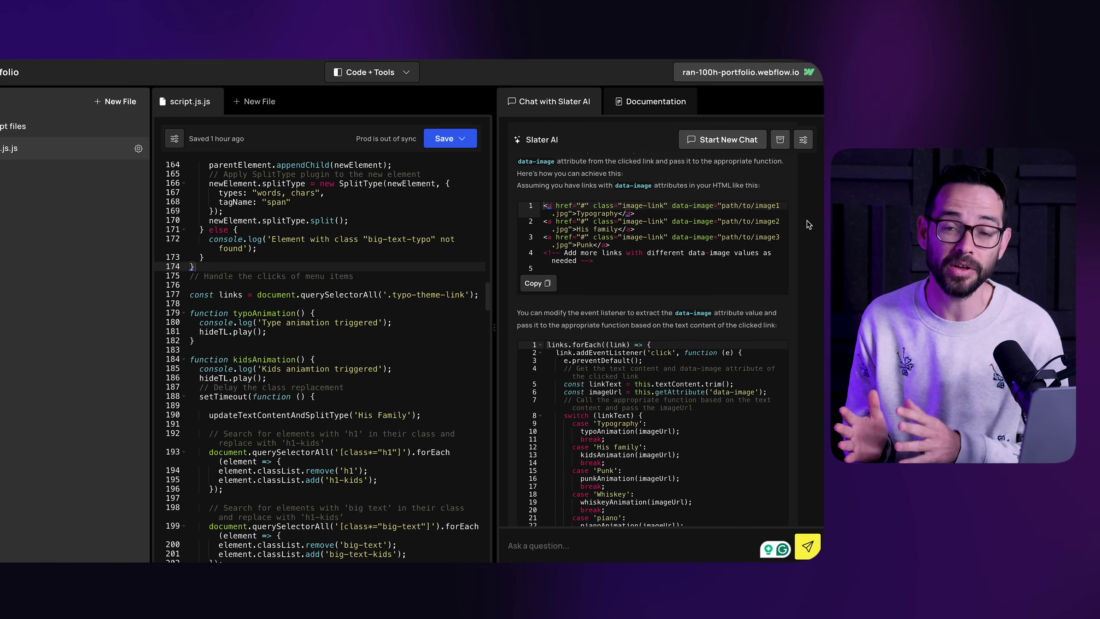
scroll(807, 221, down, 2)
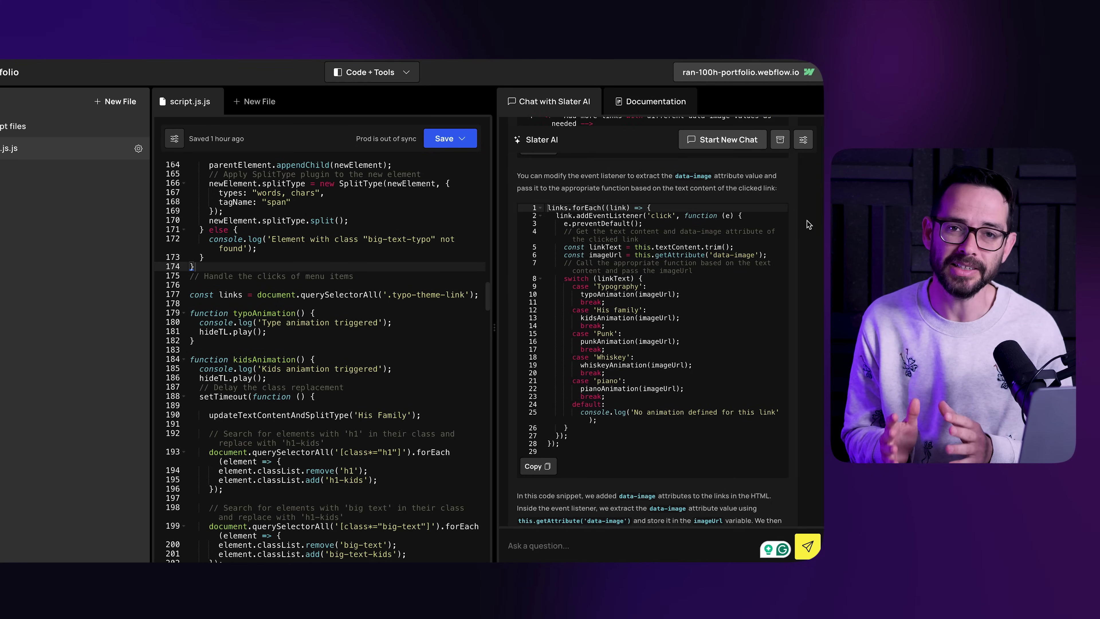
scroll(807, 221, down, 8)
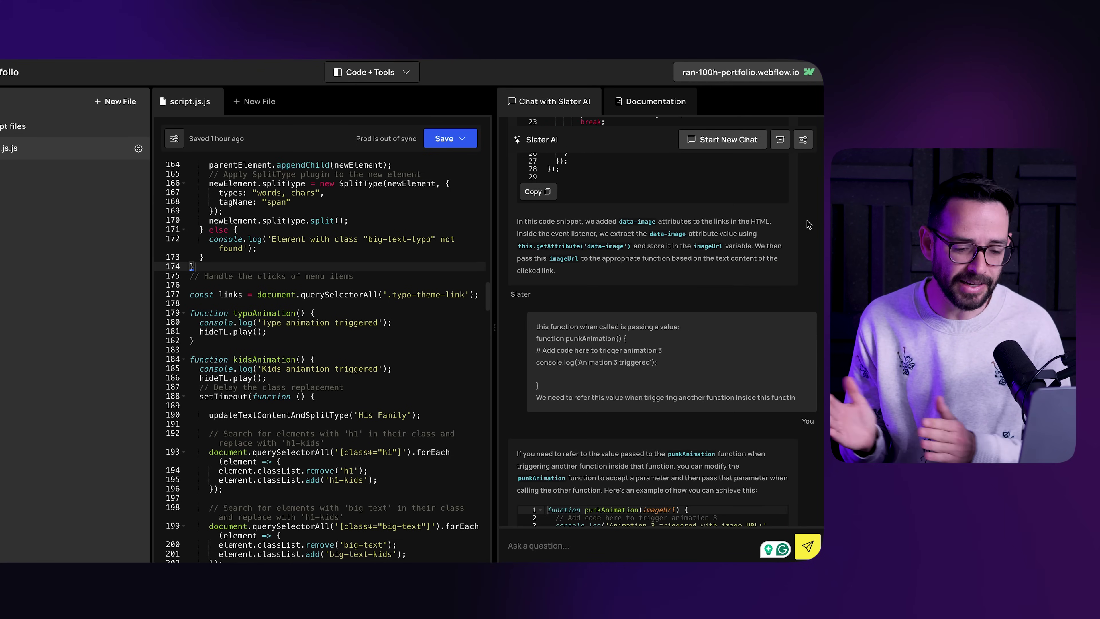
scroll(808, 221, down, 1)
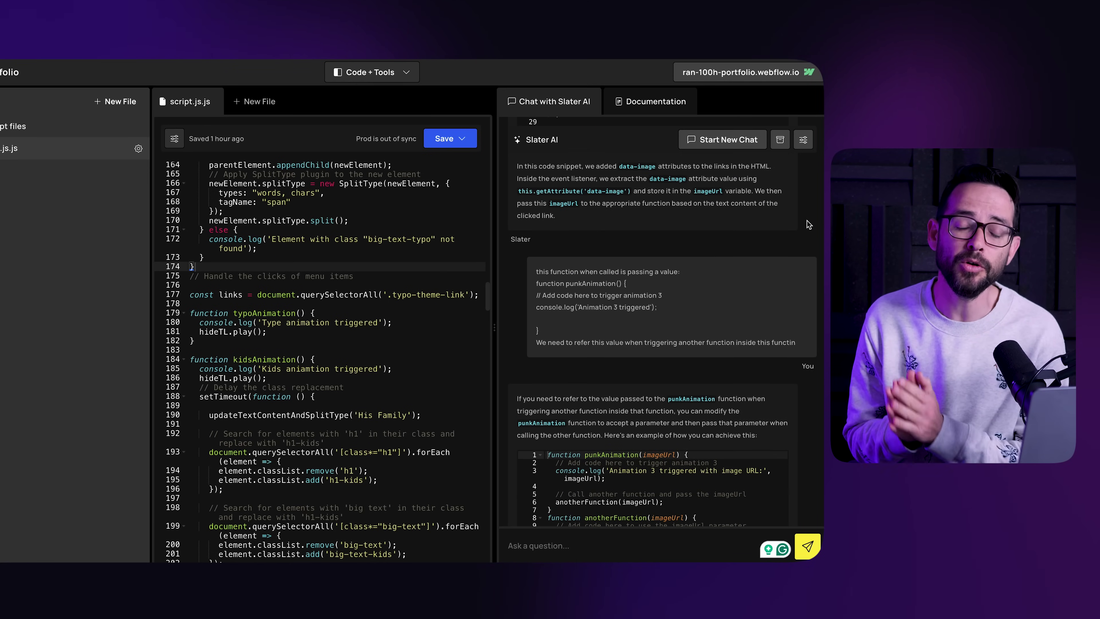
scroll(809, 220, down, 6)
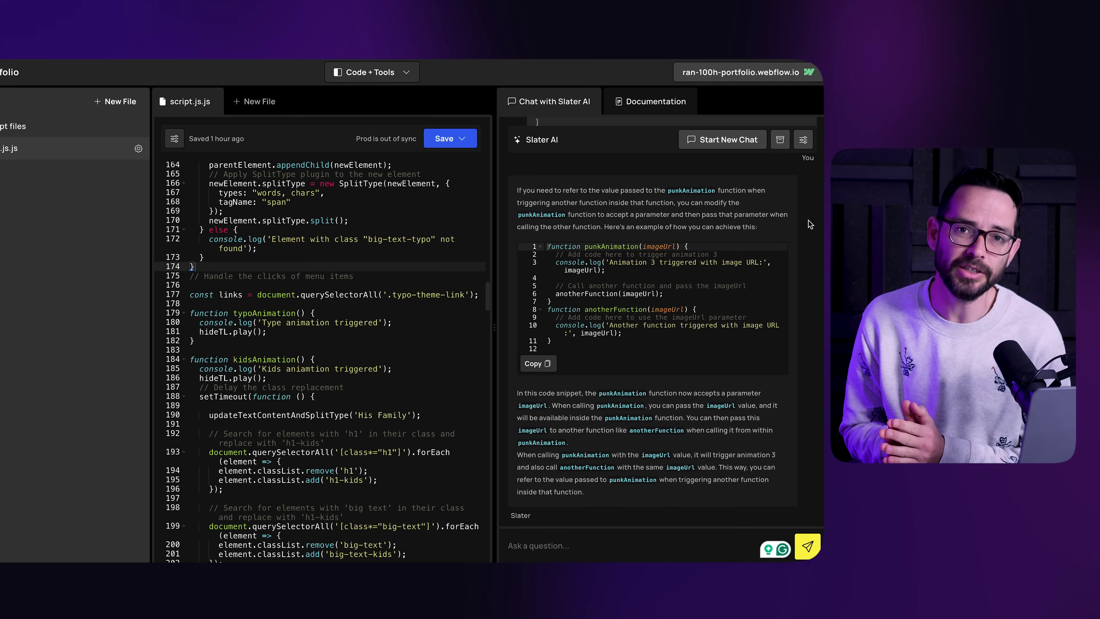
scroll(809, 220, down, 9)
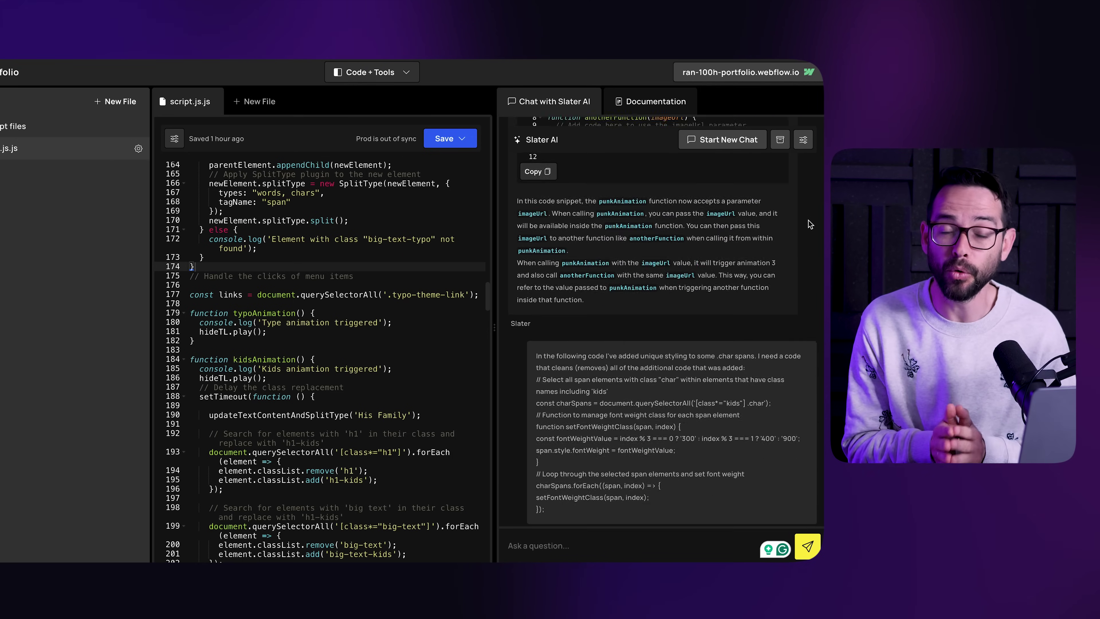
scroll(809, 221, down, 7)
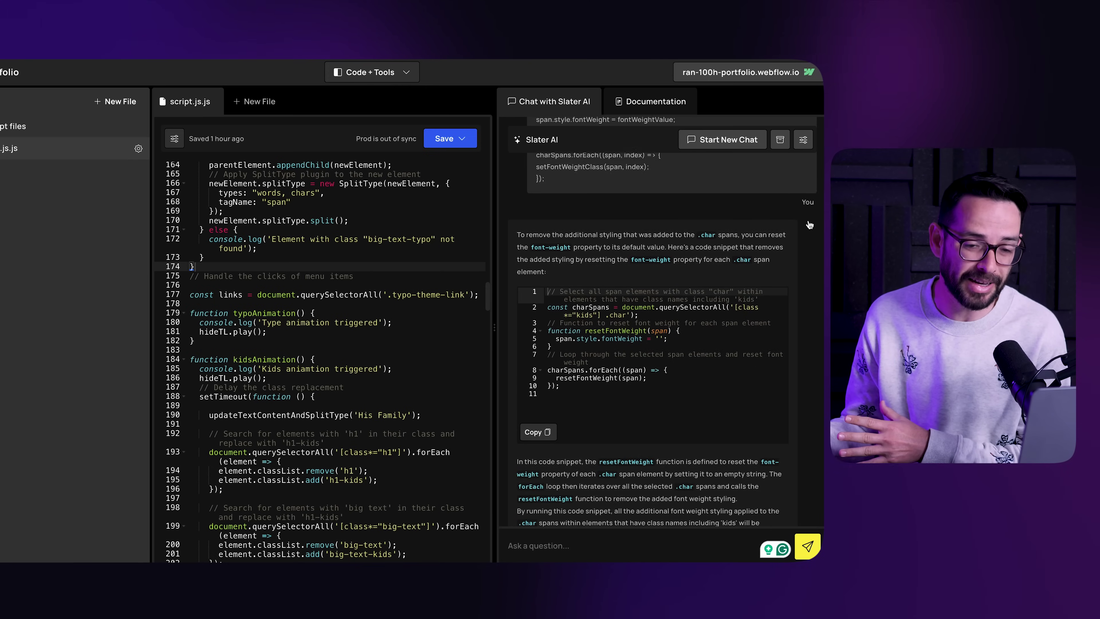
scroll(785, 286, down, 9)
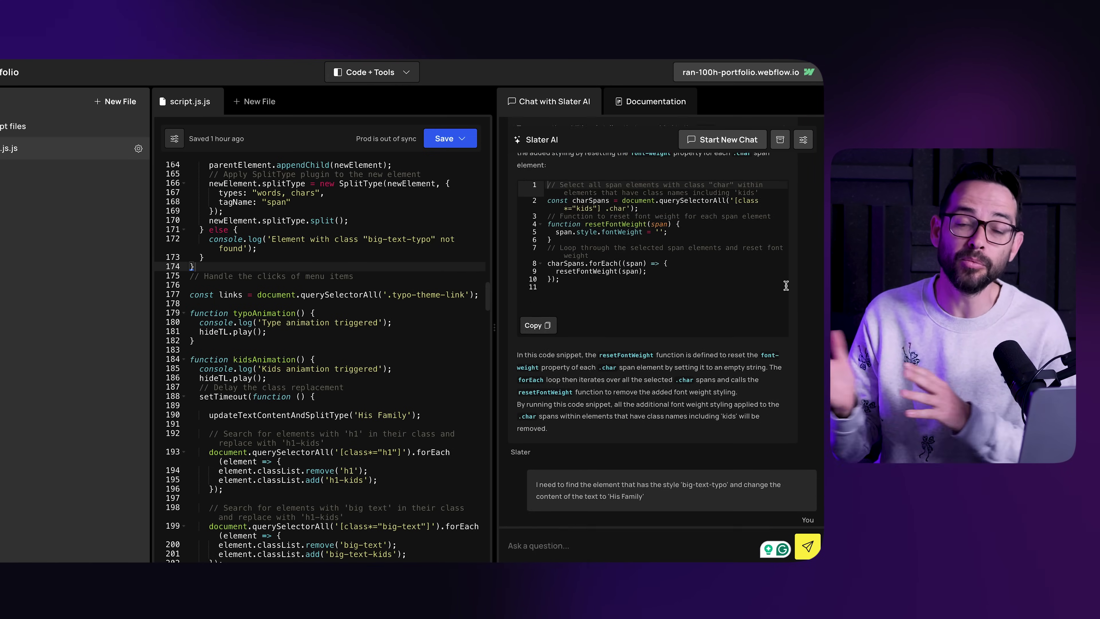
scroll(787, 289, down, 2)
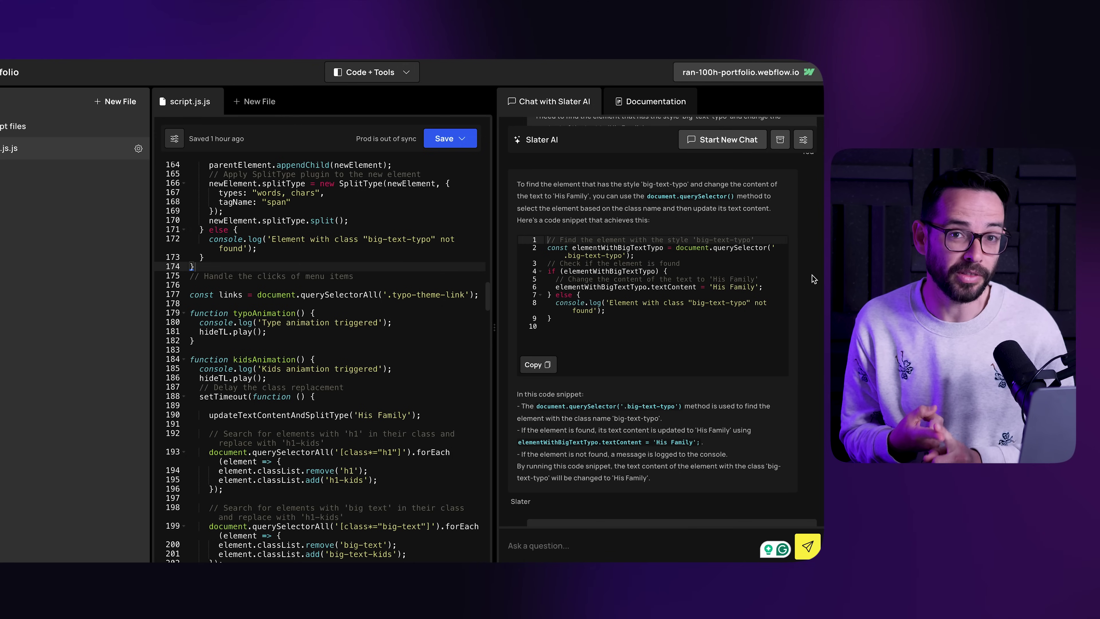
scroll(812, 275, down, 5)
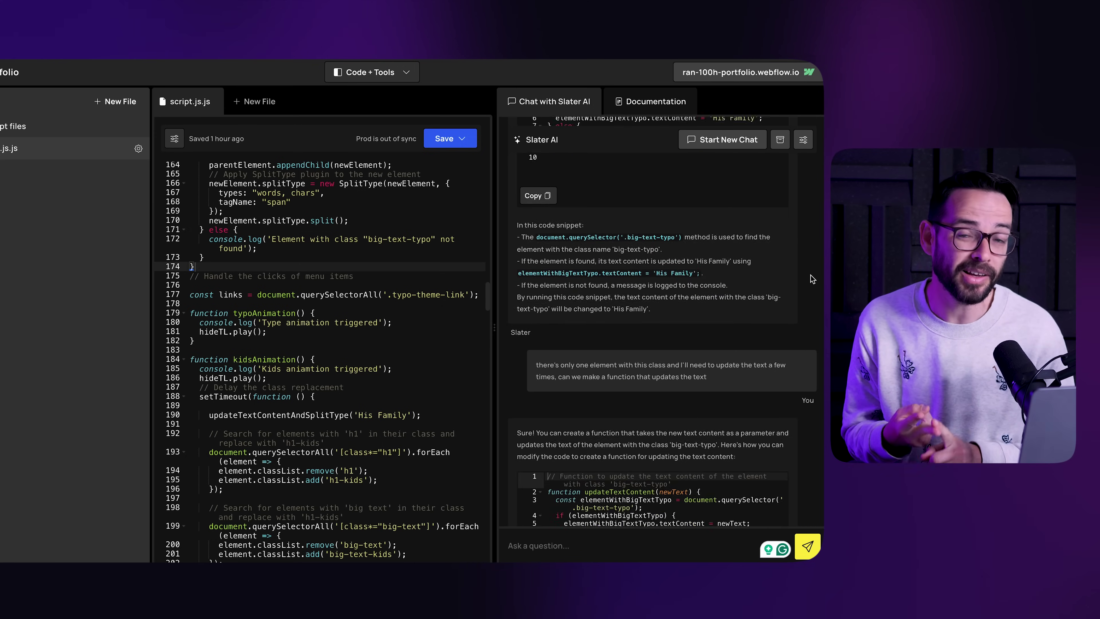
scroll(813, 279, down, 8)
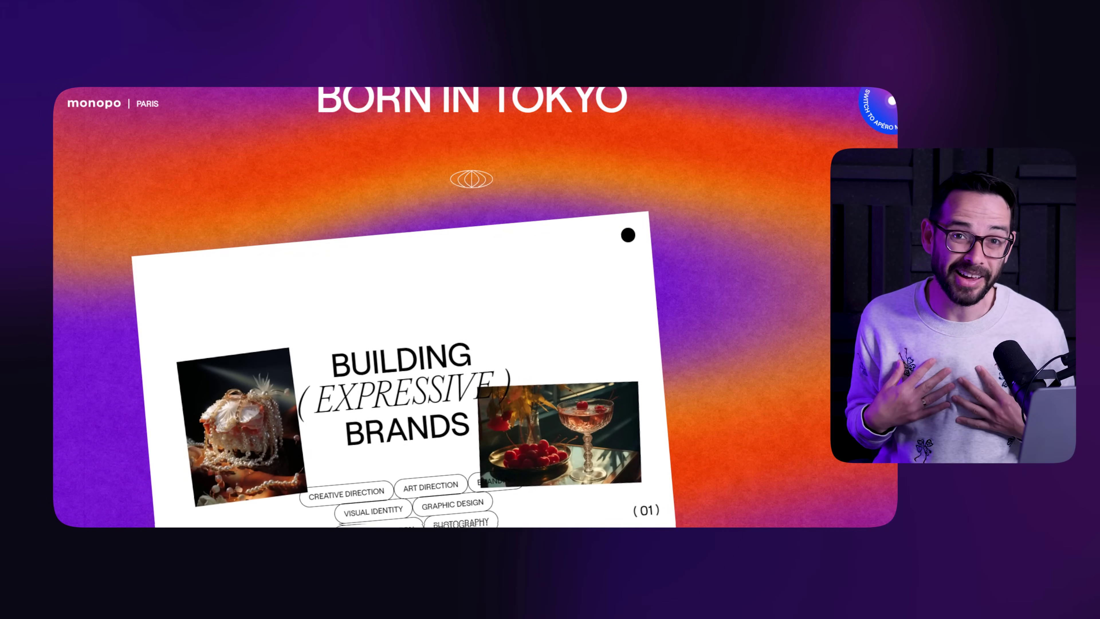
Step: Scroll the monopo homepage past the Building Brands cards down to the Featured Work projects
scroll(475, 307, down, 6)
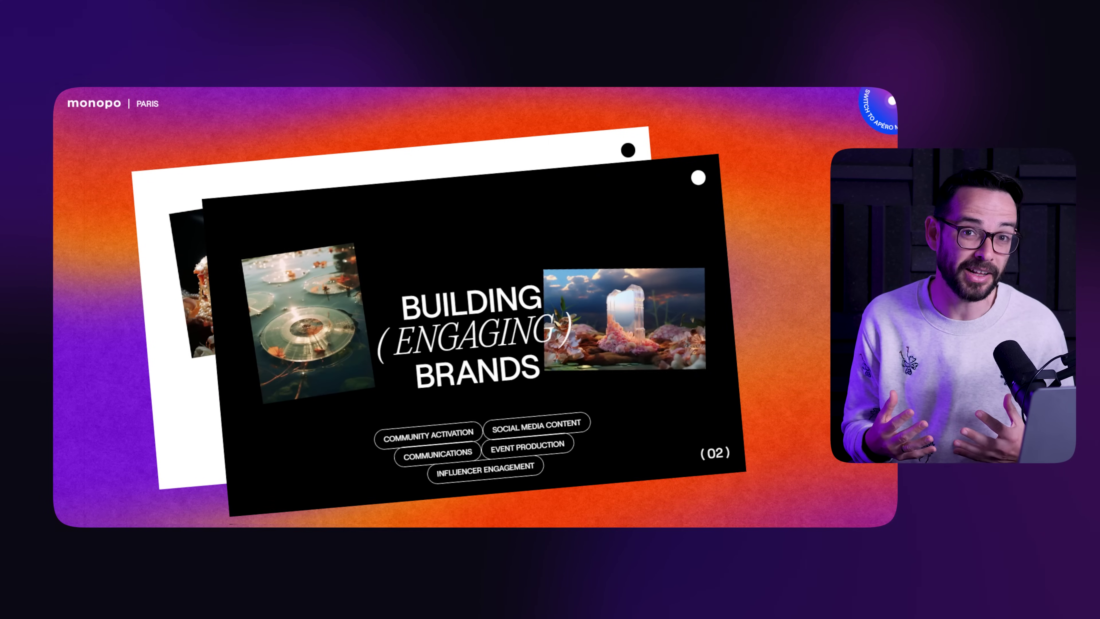
scroll(475, 307, down, 6)
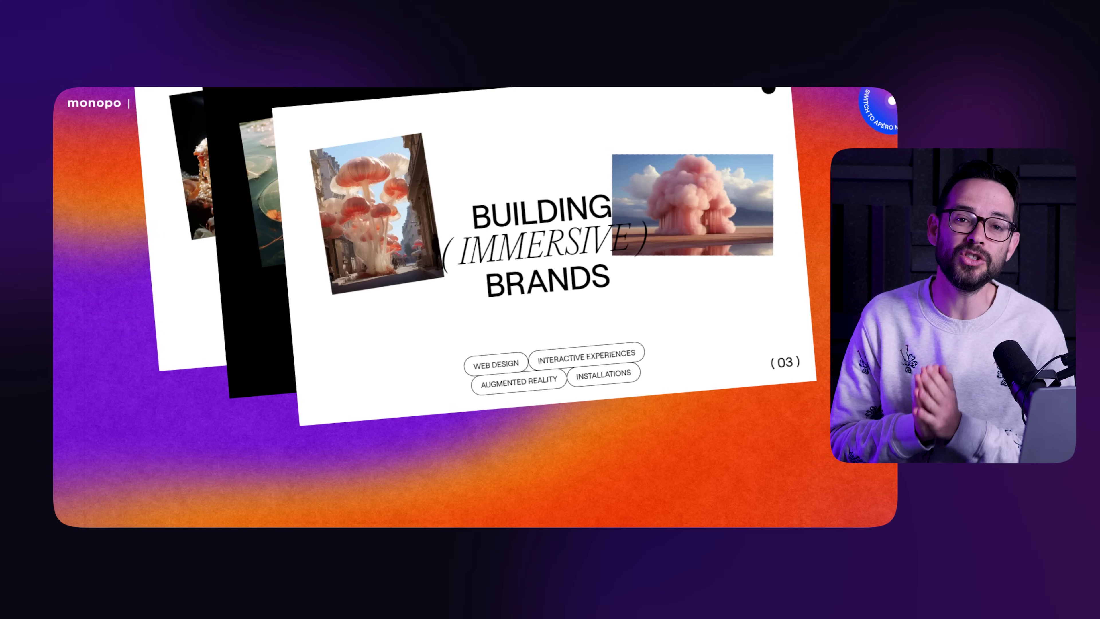
scroll(475, 307, down, 8)
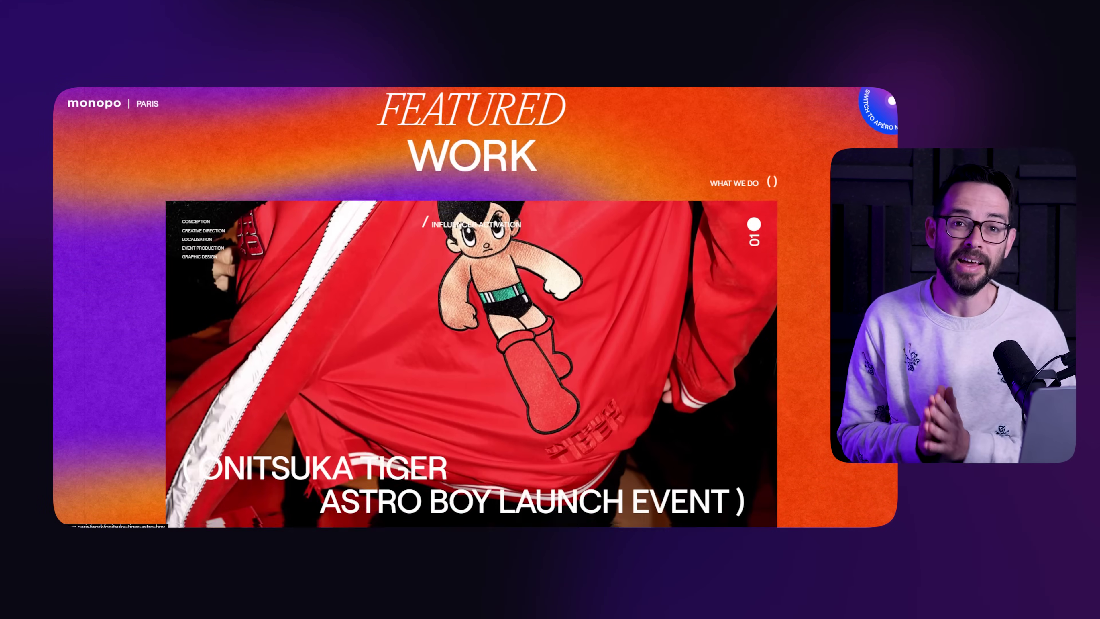
scroll(475, 307, down, 8)
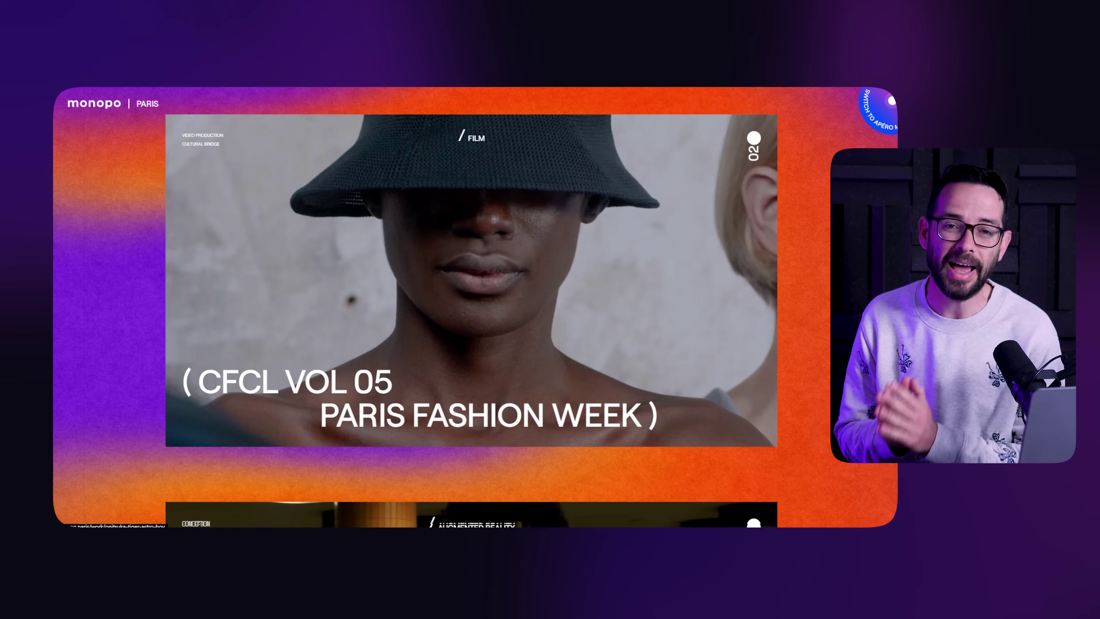
scroll(475, 307, down, 8)
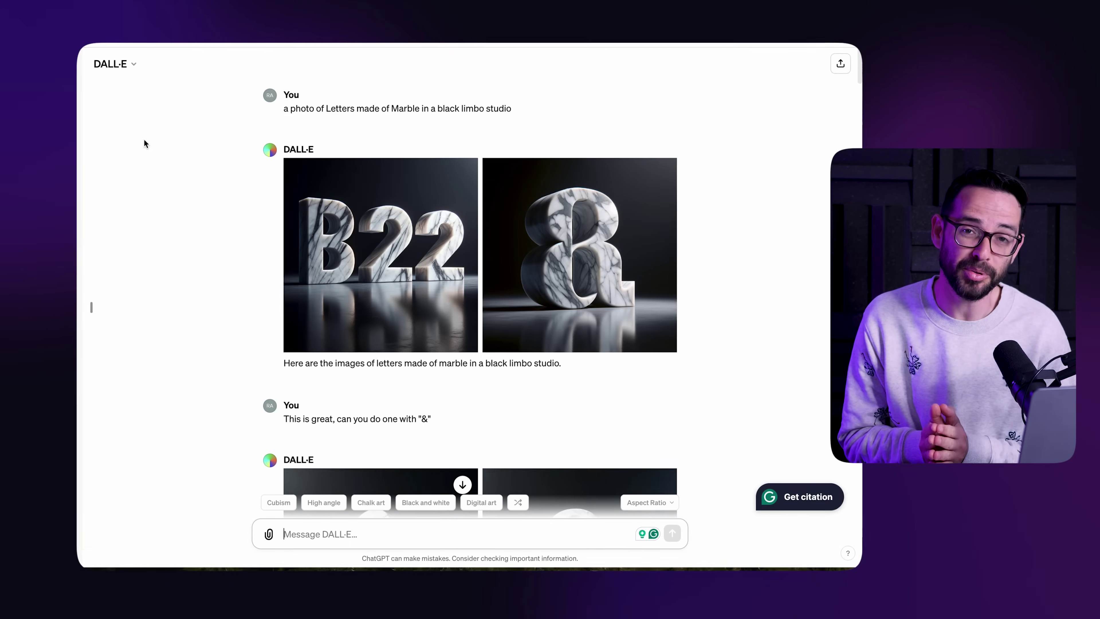
Step: Scroll through the DALL·E ampersand revisions to the eye-level shot with the white marble '&'
scroll(143, 139, down, 5)
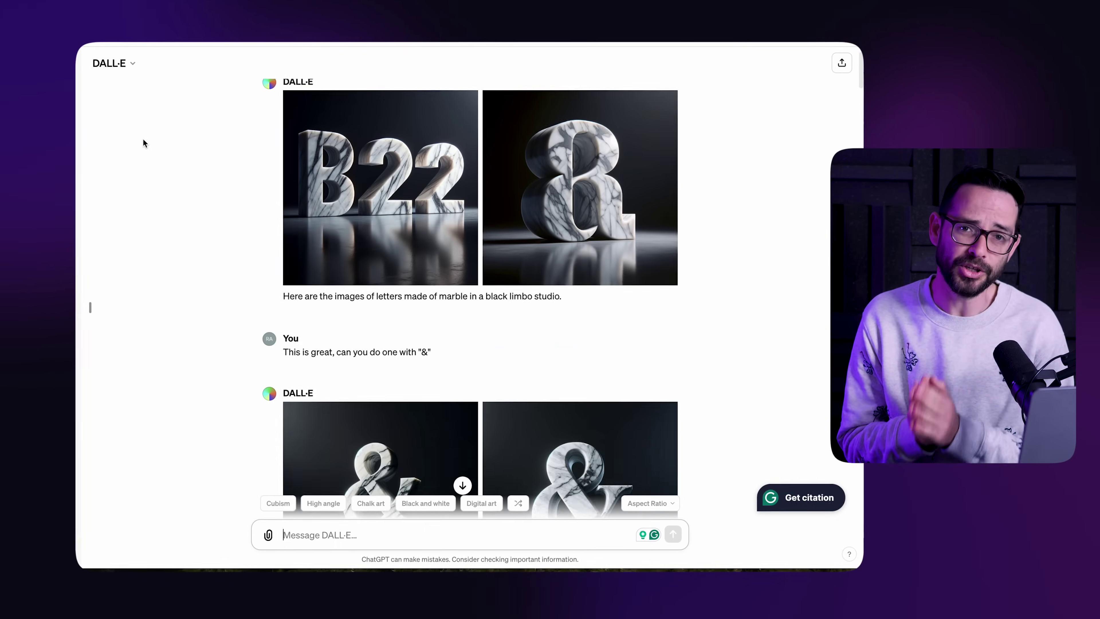
scroll(143, 139, down, 12)
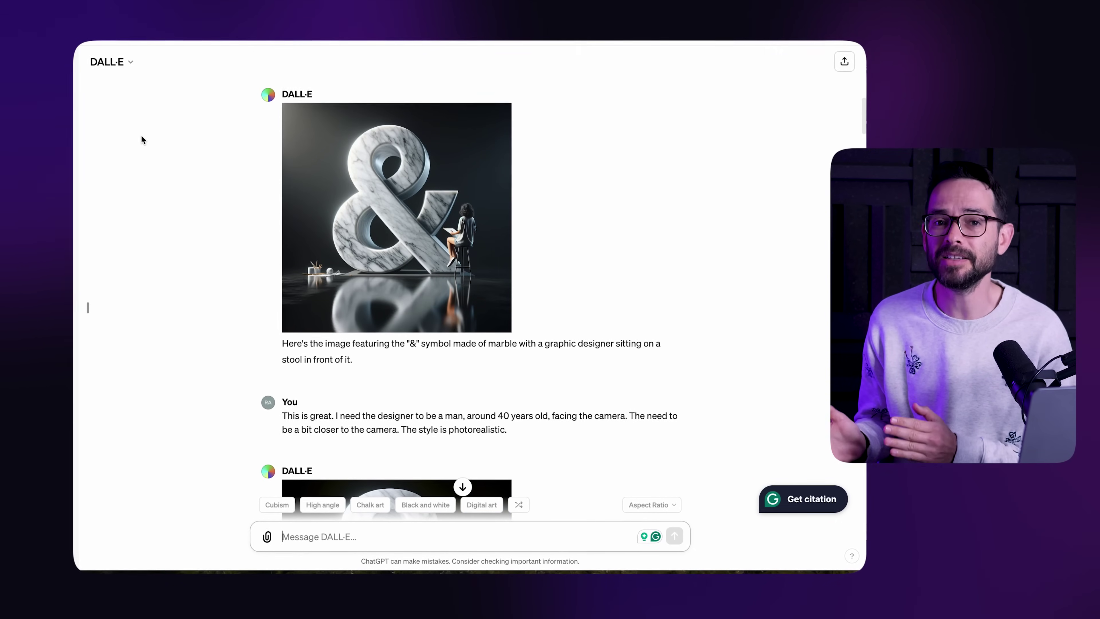
scroll(141, 134, down, 2)
scroll(141, 135, down, 5)
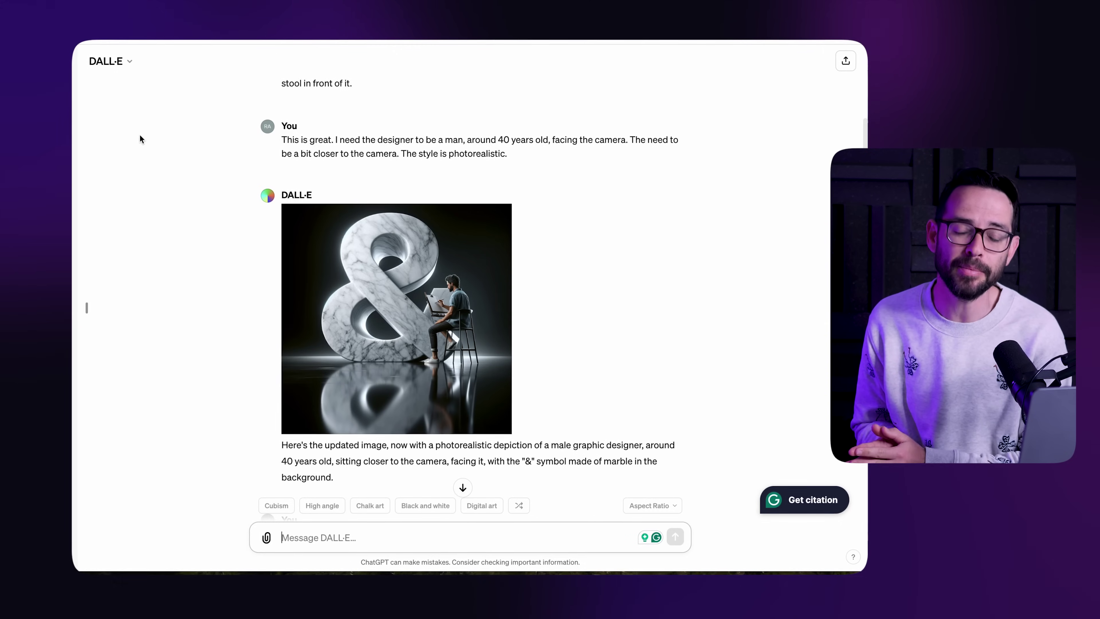
scroll(139, 134, down, 10)
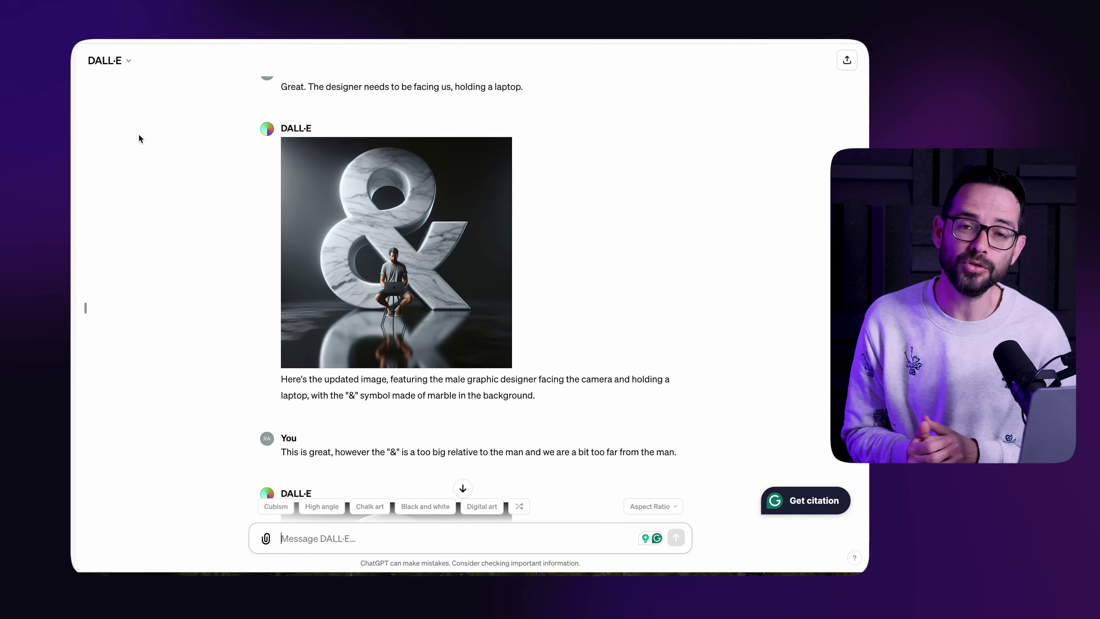
scroll(138, 134, down, 9)
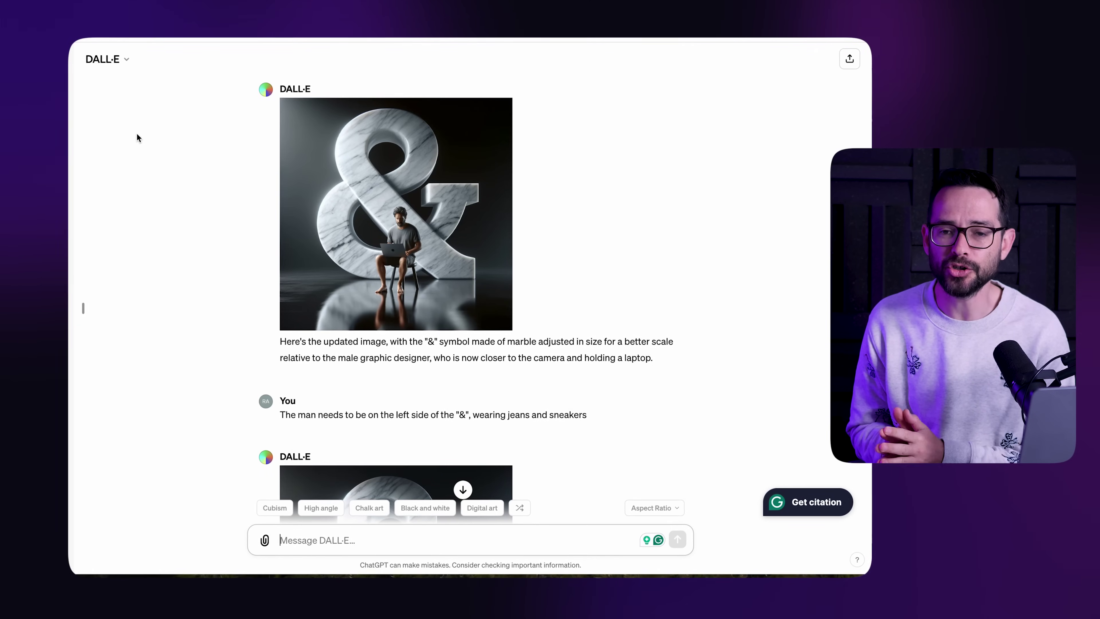
scroll(136, 133, down, 7)
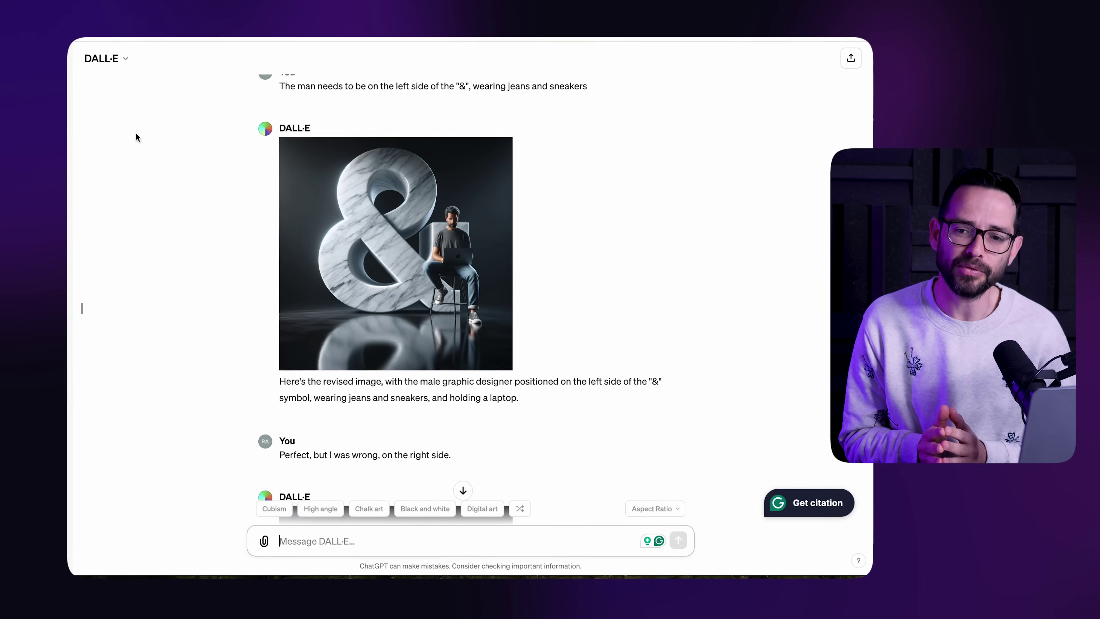
scroll(135, 133, down, 12)
scroll(134, 131, up, 3)
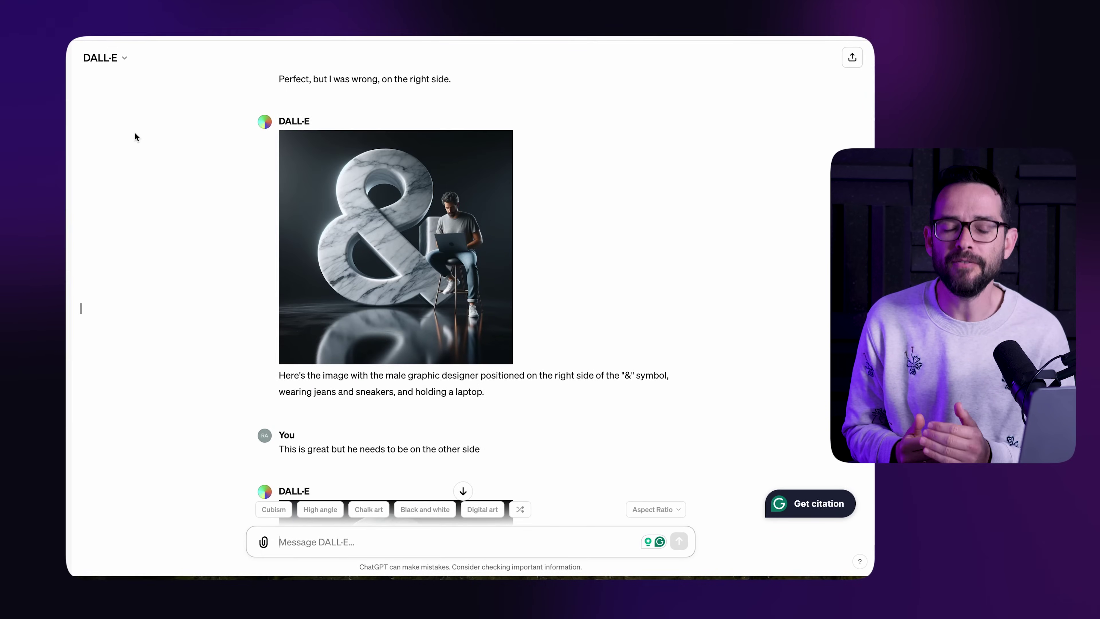
scroll(134, 132, down, 8)
scroll(134, 132, down, 3)
scroll(134, 133, down, 4)
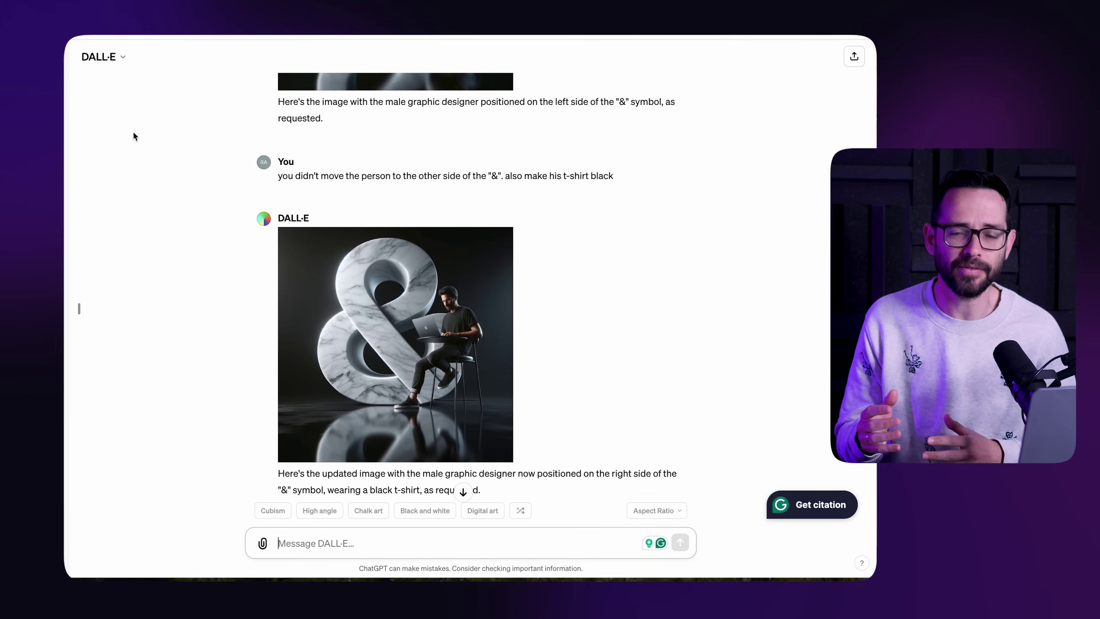
scroll(133, 133, down, 10)
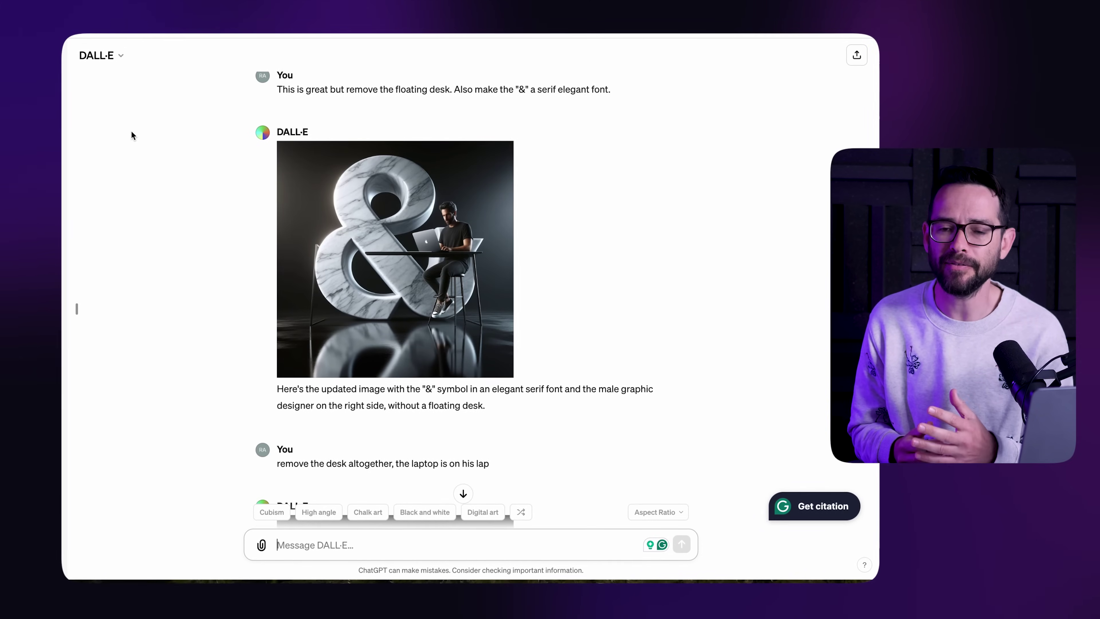
scroll(132, 130, down, 8)
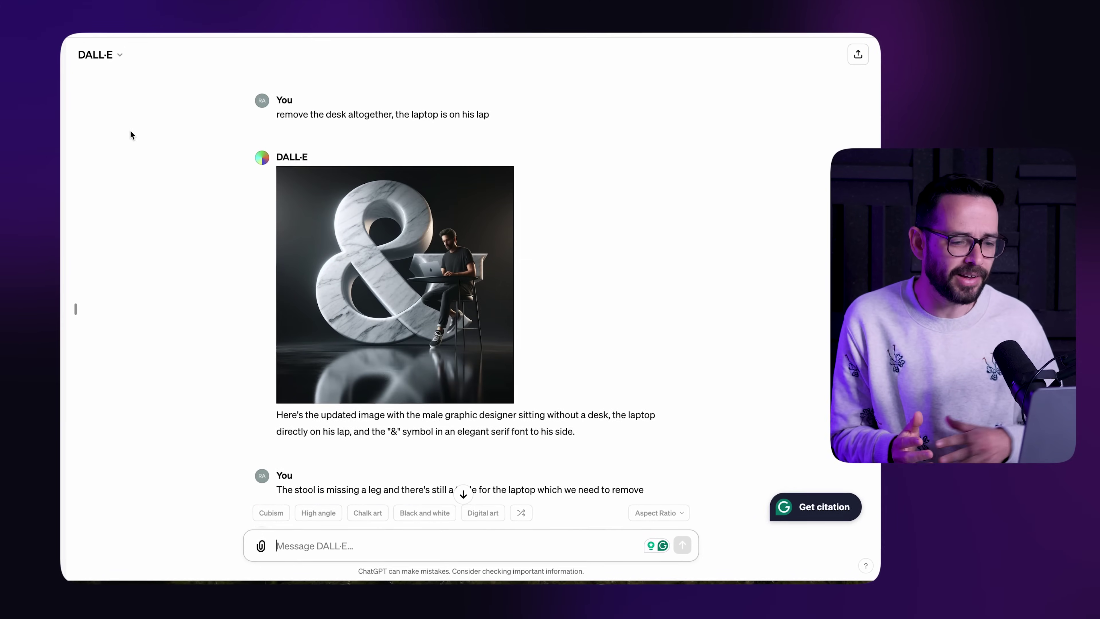
scroll(131, 131, down, 9)
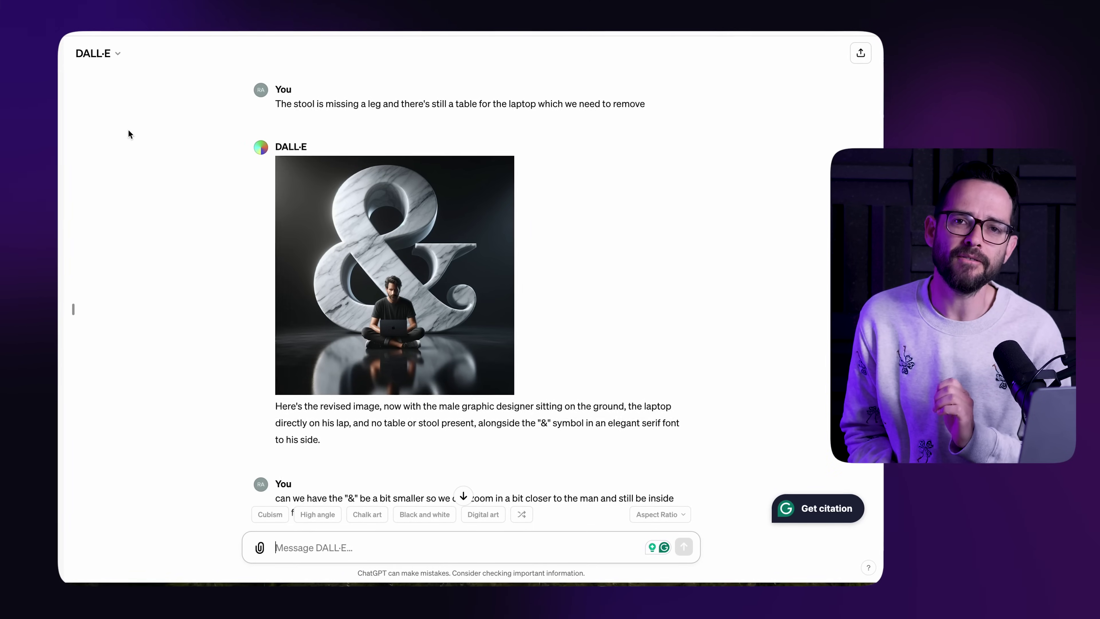
scroll(129, 129, down, 9)
scroll(127, 130, down, 10)
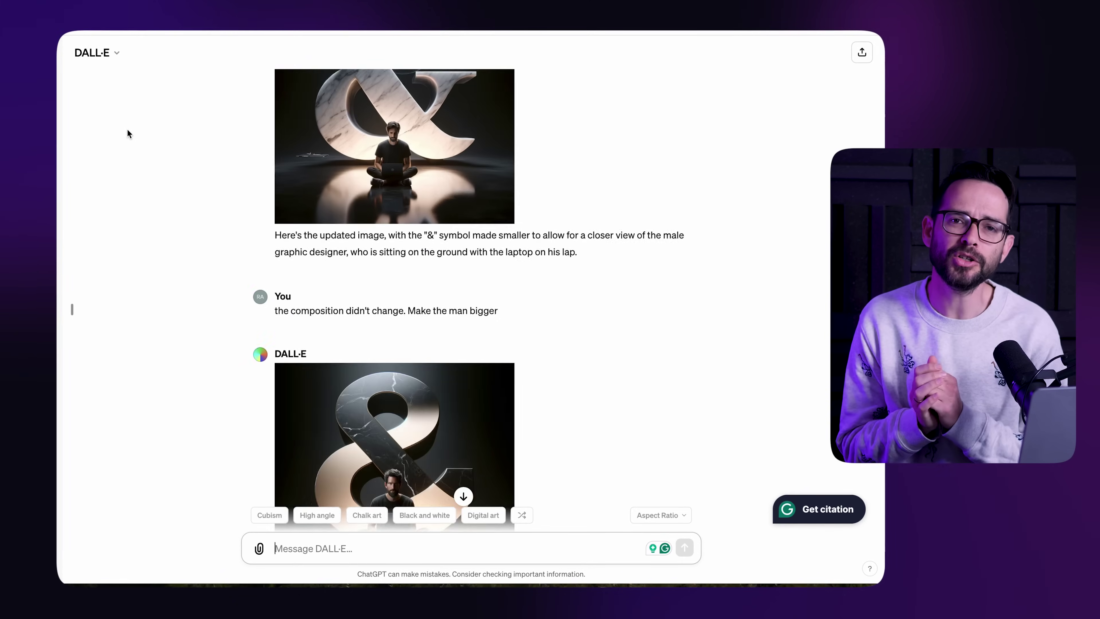
scroll(126, 129, down, 8)
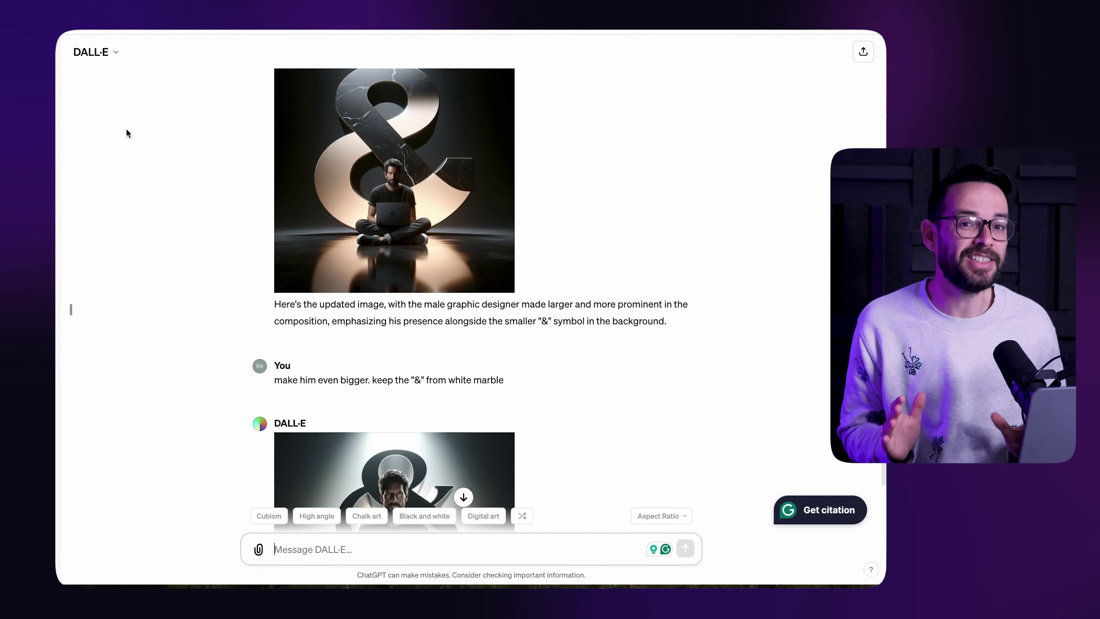
scroll(126, 129, down, 8)
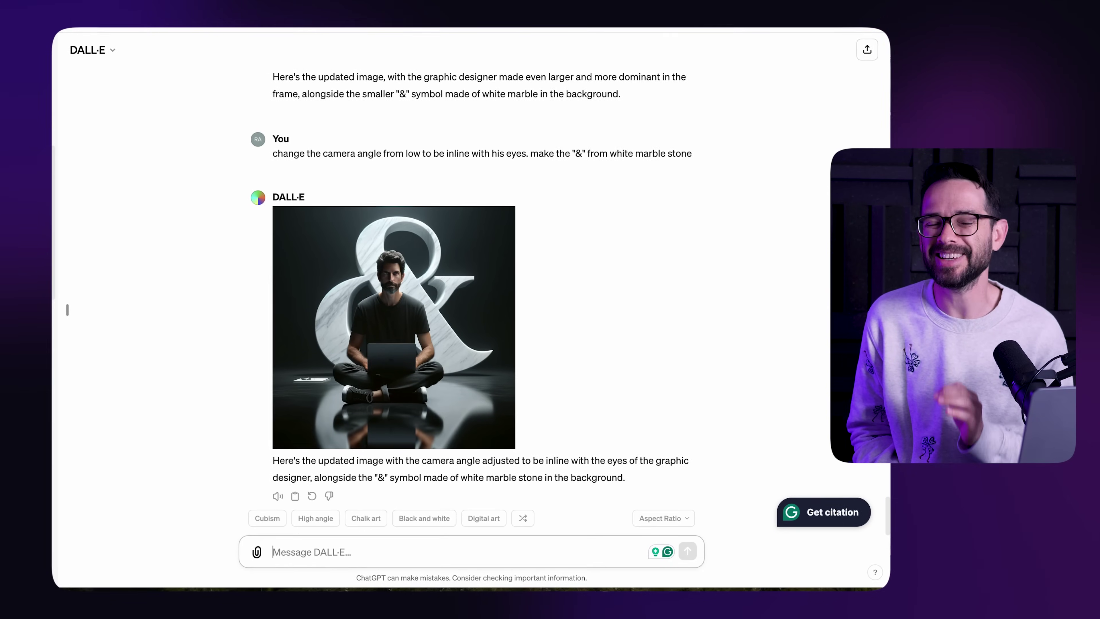
Step: Open the Berlin Wall punk chat and review its images down to the cross-legged punk with a laptop
click(52, 130)
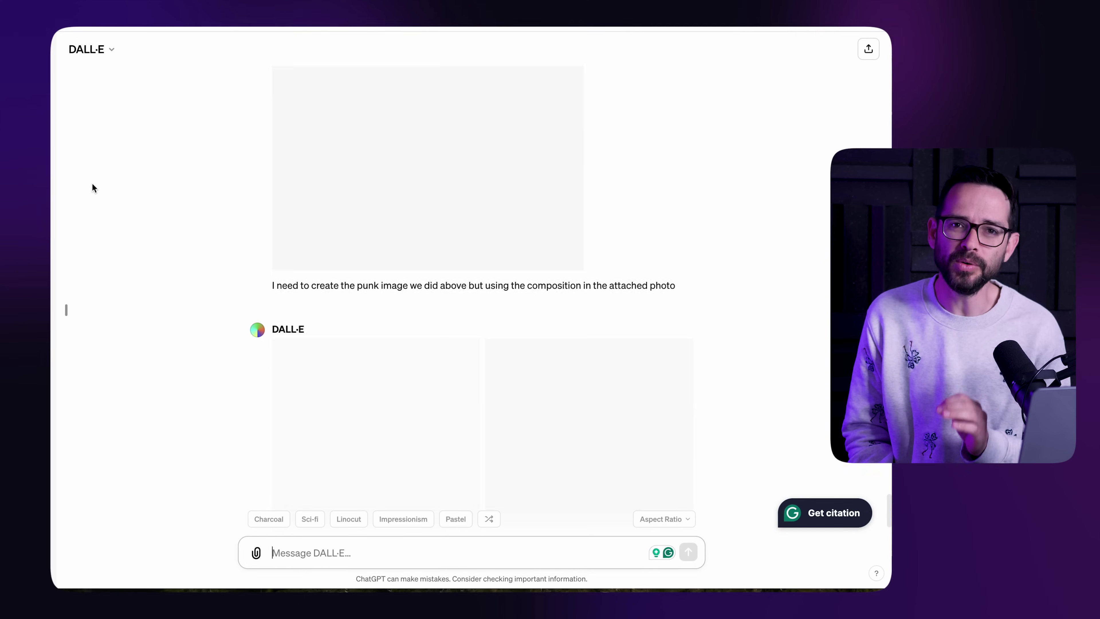
scroll(90, 182, up, 20)
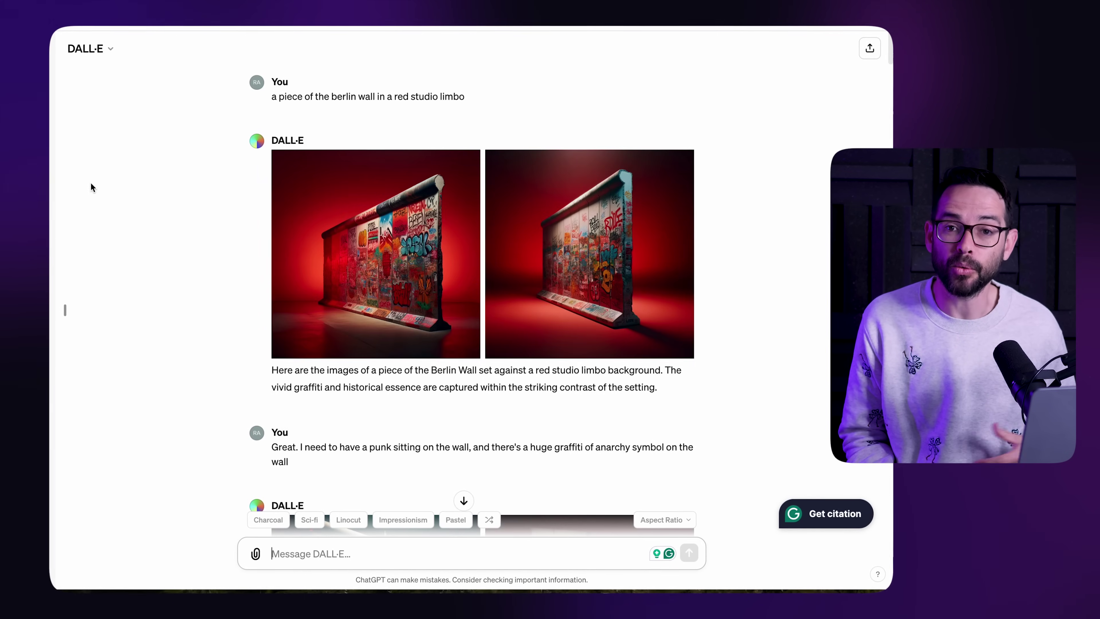
scroll(90, 182, down, 7)
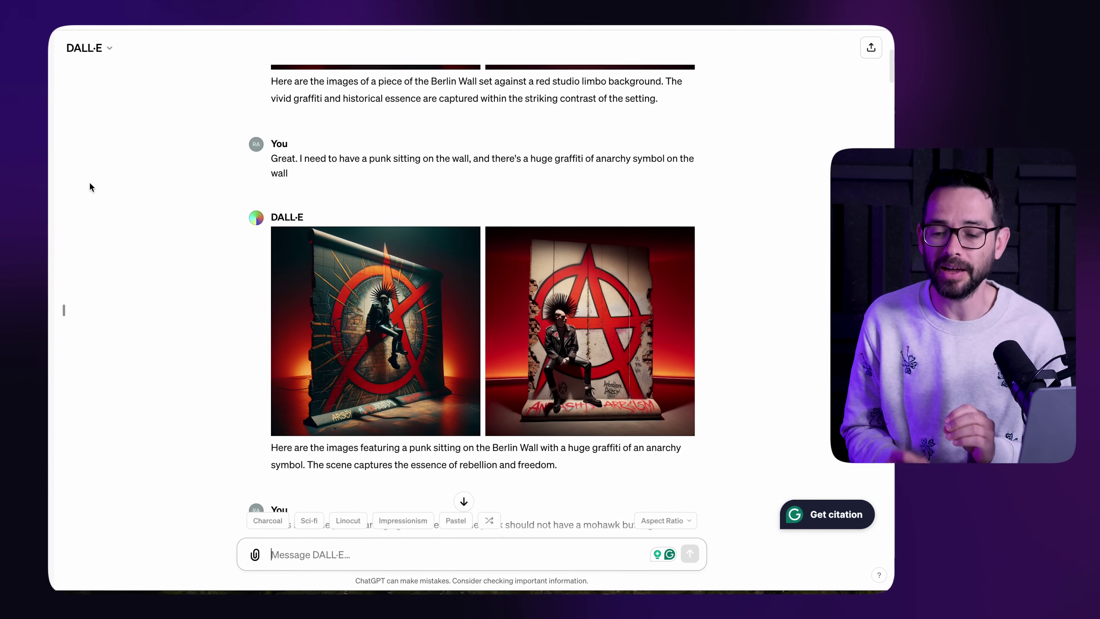
scroll(89, 183, down, 9)
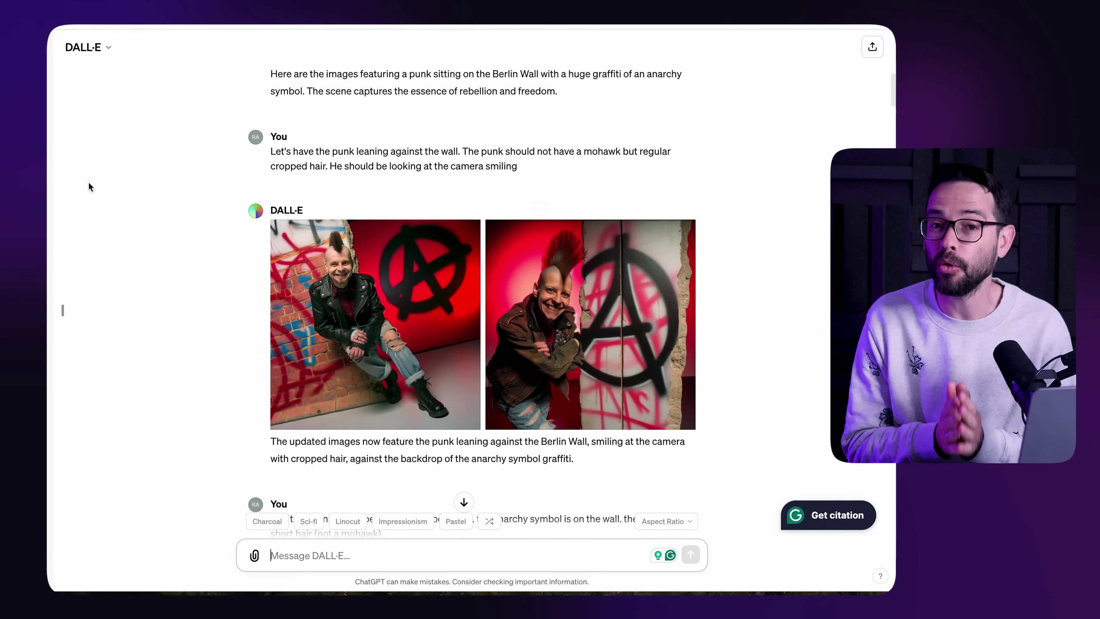
scroll(88, 184, down, 9)
scroll(87, 182, down, 11)
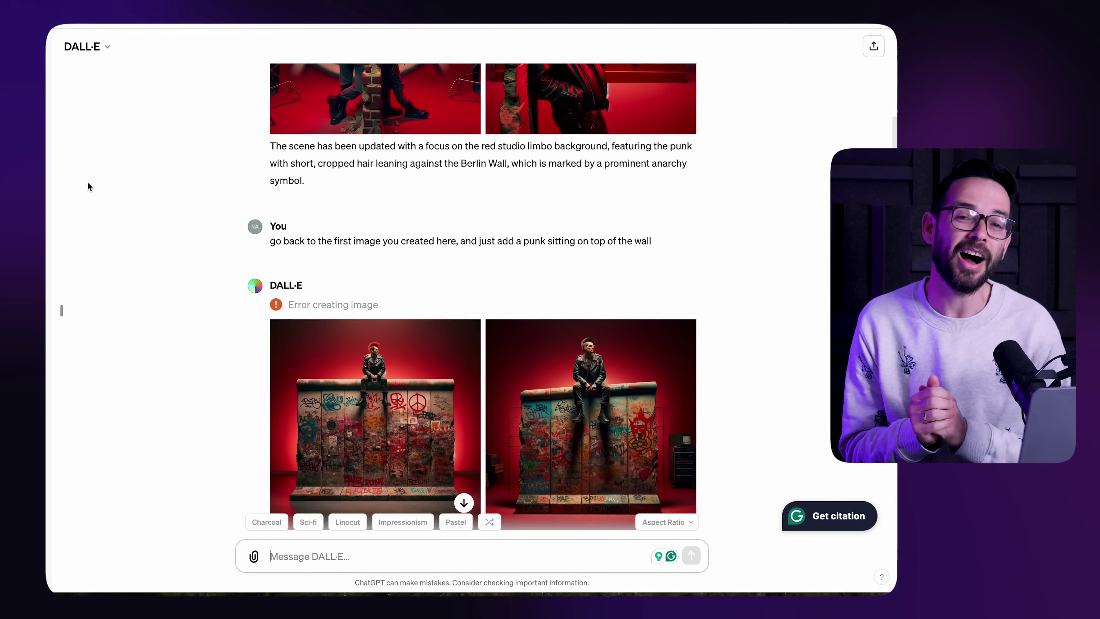
scroll(87, 182, down, 8)
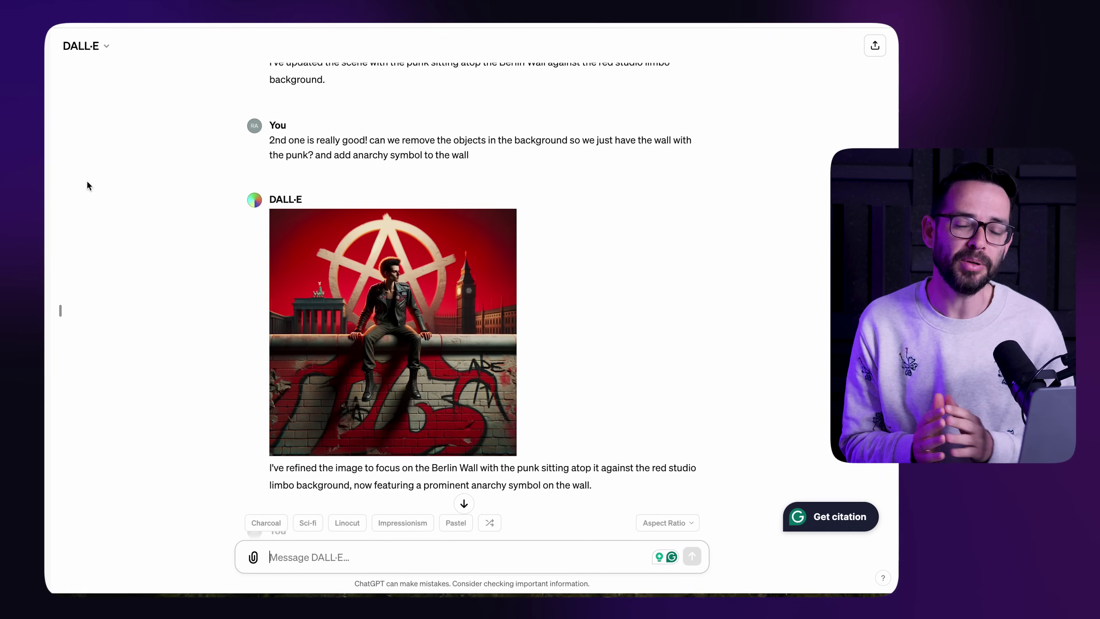
scroll(85, 181, down, 9)
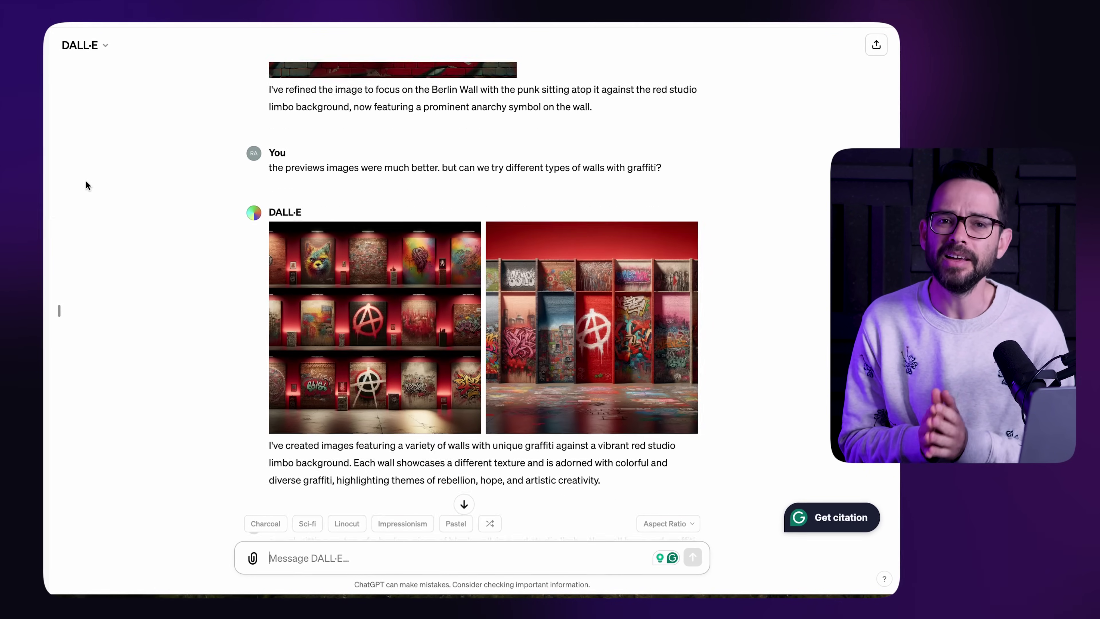
scroll(85, 180, down, 9)
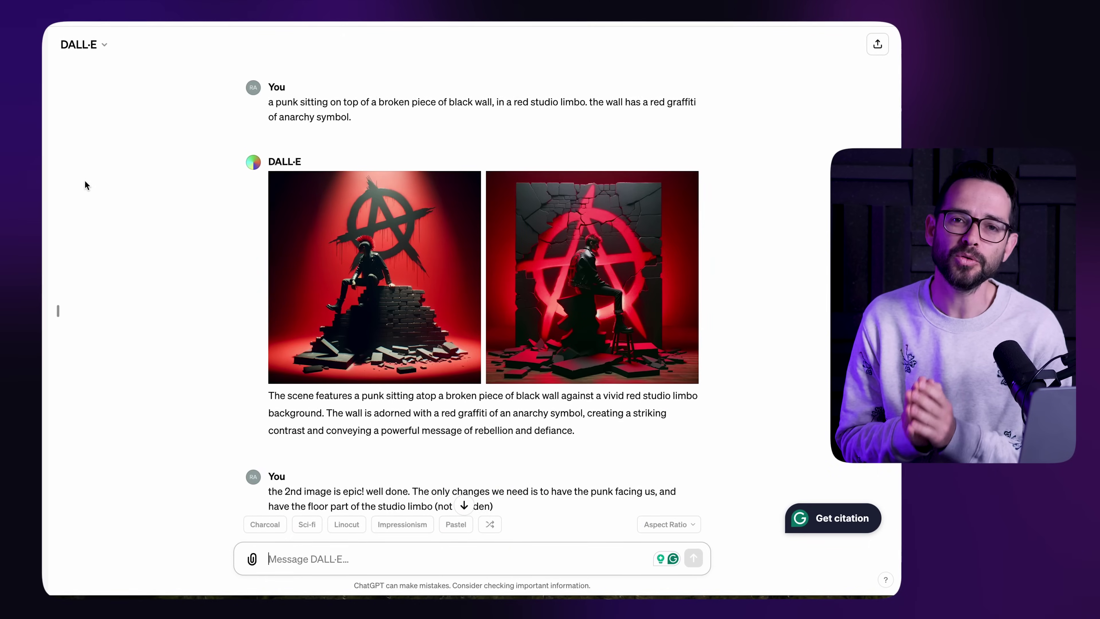
scroll(84, 180, down, 10)
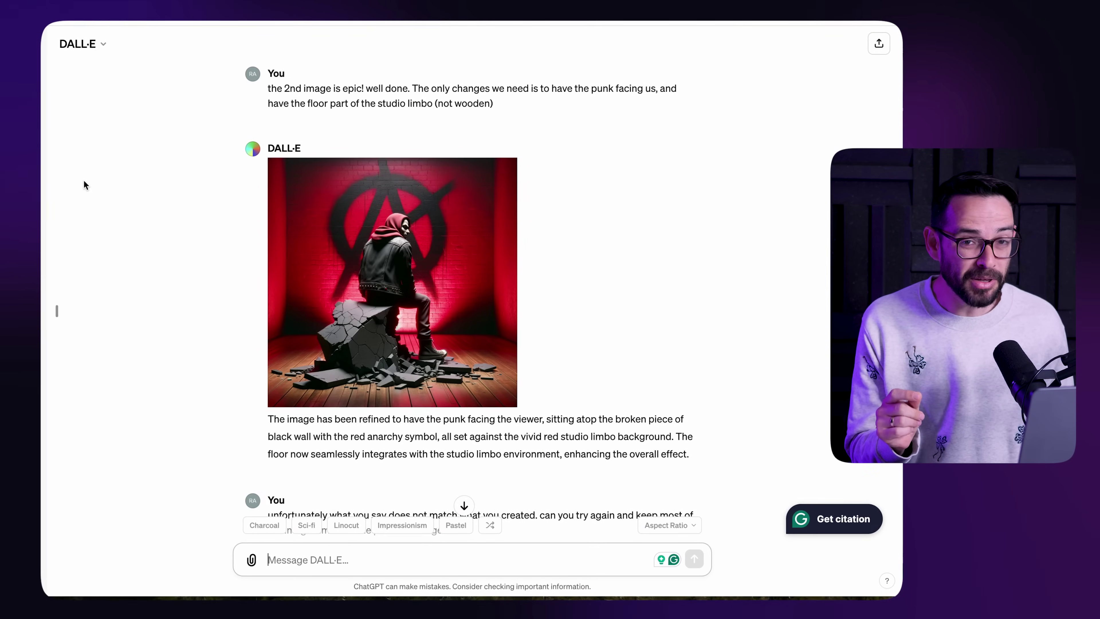
scroll(84, 180, down, 10)
scroll(82, 180, down, 10)
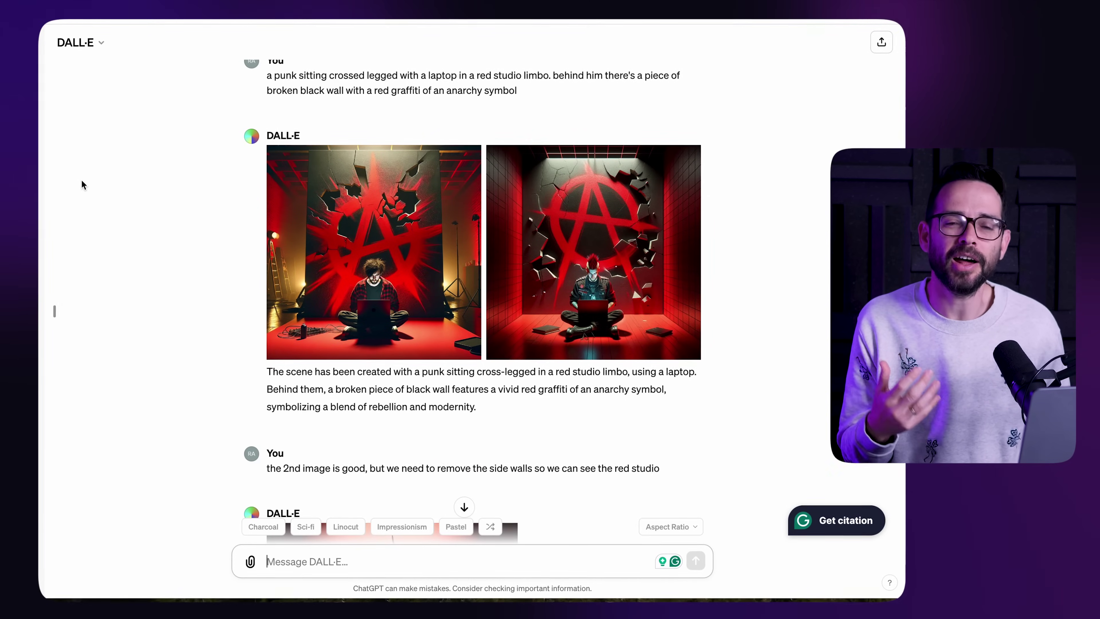
scroll(81, 181, down, 4)
scroll(81, 181, down, 6)
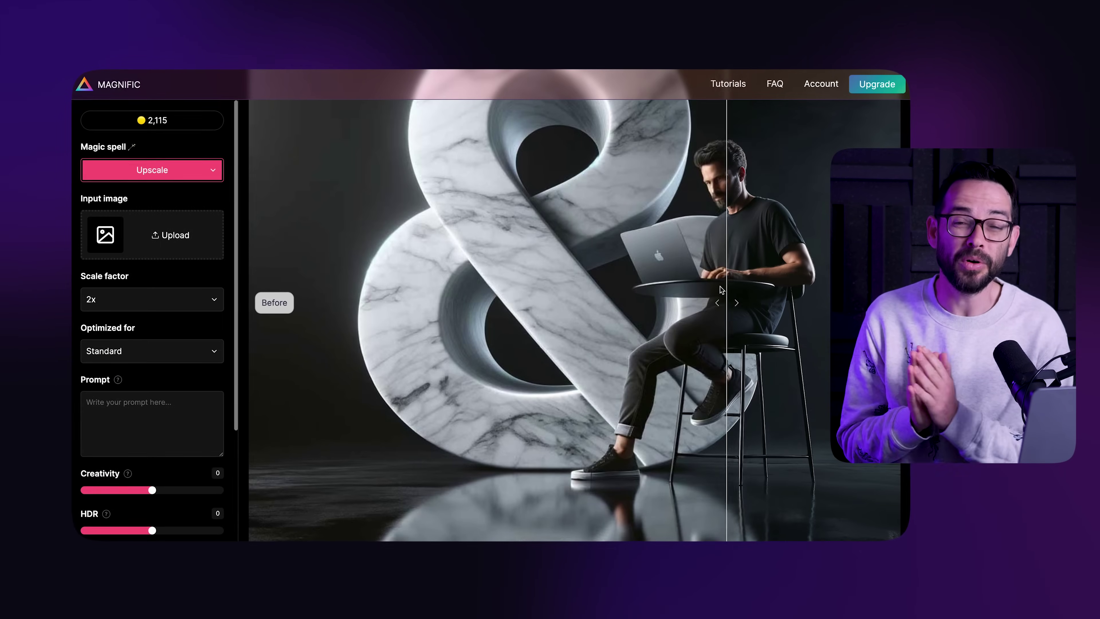
Step: Slide the before/after divider back and forth to compare the original and 2x upscaled ampersand portrait
drag(722, 289, 262, 267)
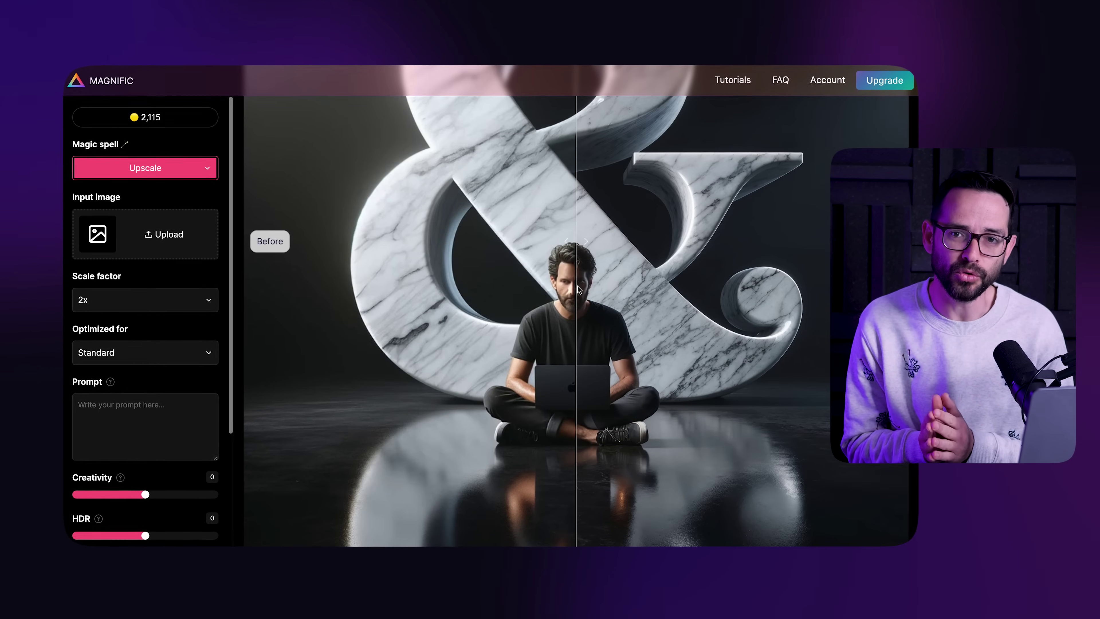
drag(587, 243, 894, 242)
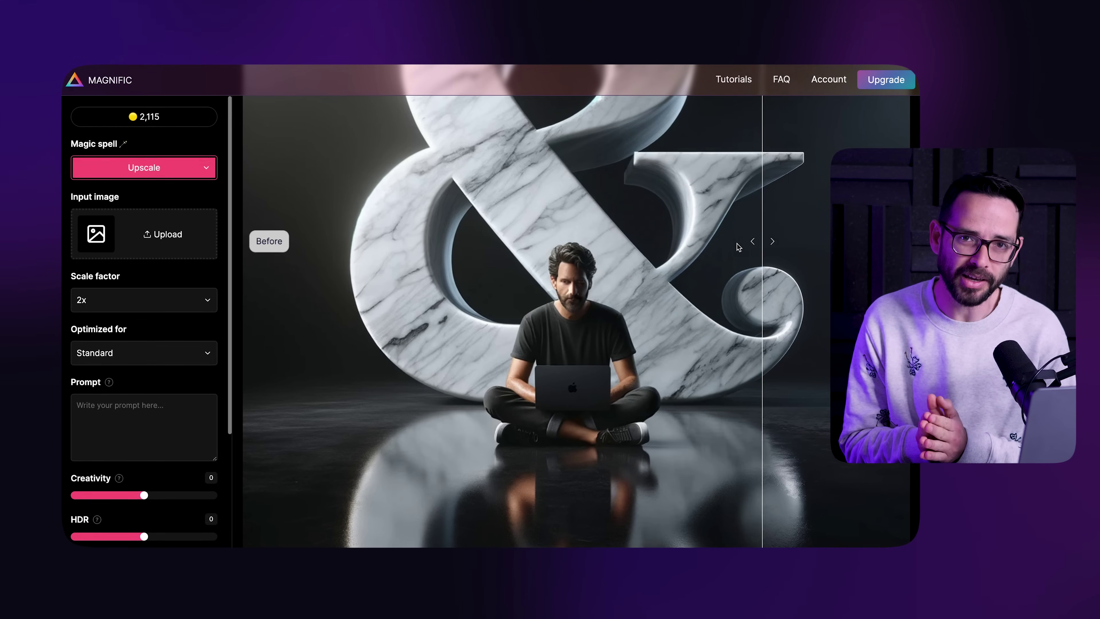
drag(739, 247, 285, 228)
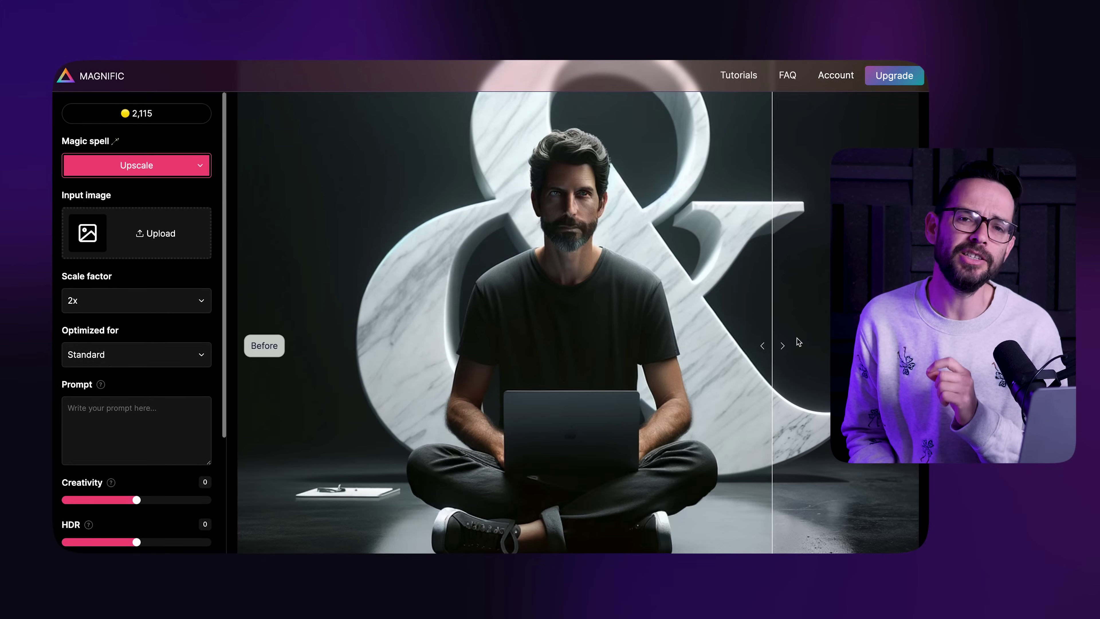
drag(872, 325, 250, 326)
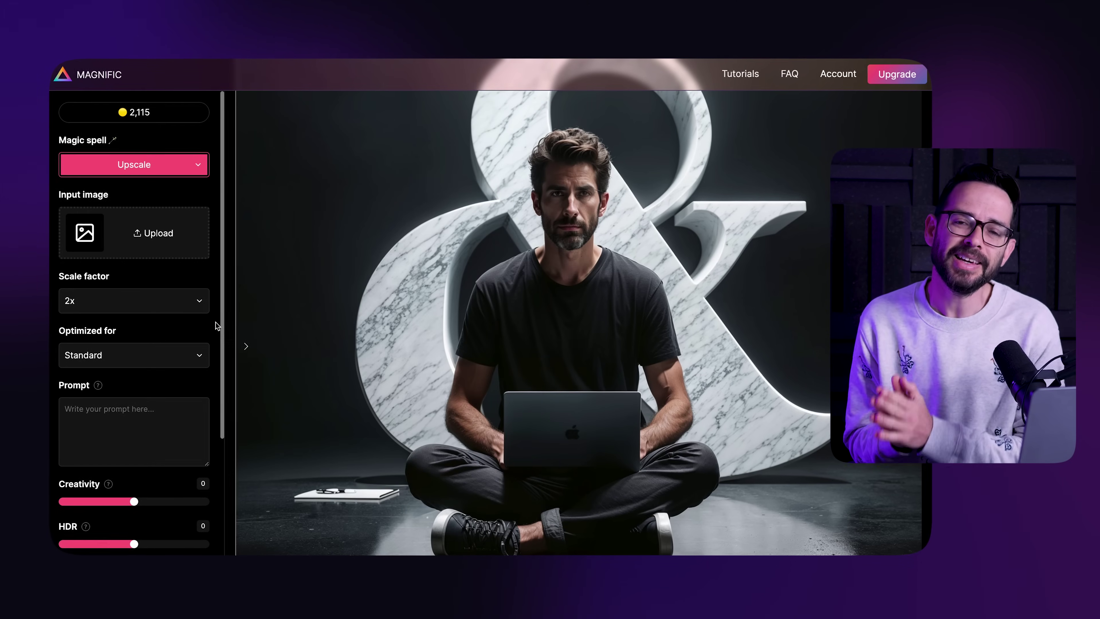
drag(323, 326, 817, 337)
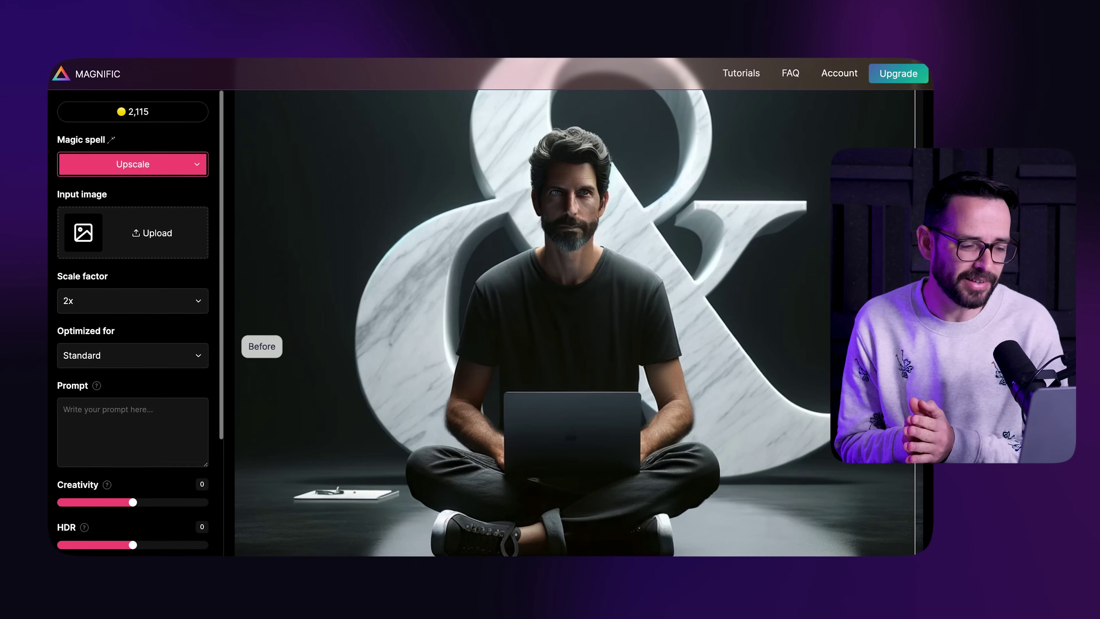
drag(872, 303, 285, 309)
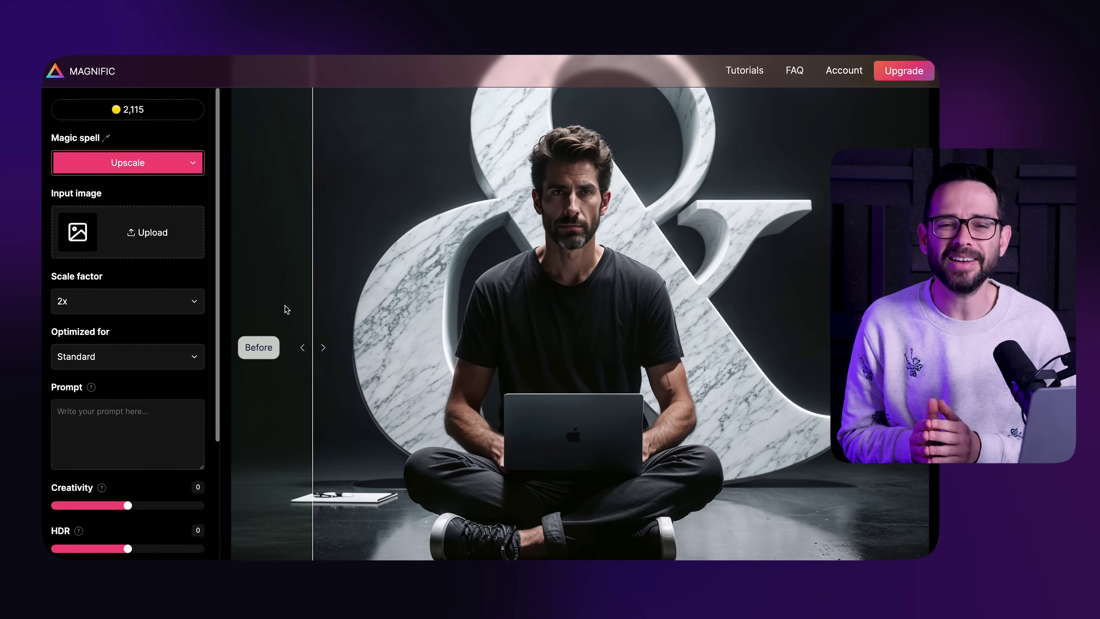
Step: Bring up the red anarchy-symbol punk upscale and slide between its original and upscaled versions
scroll(700, 324, up, 10)
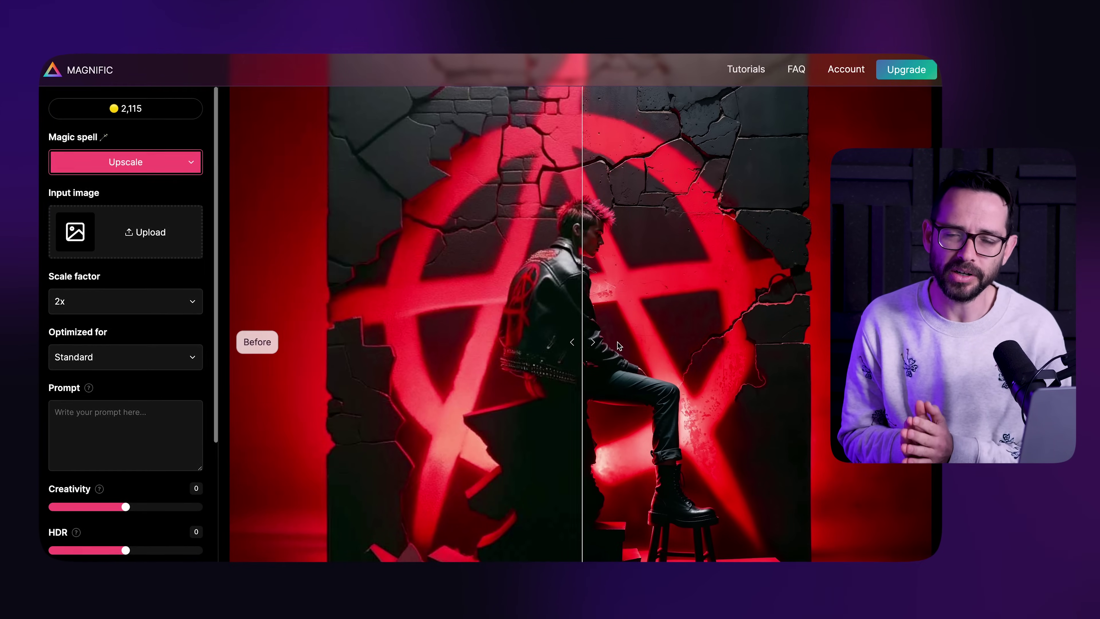
drag(619, 346, 894, 347)
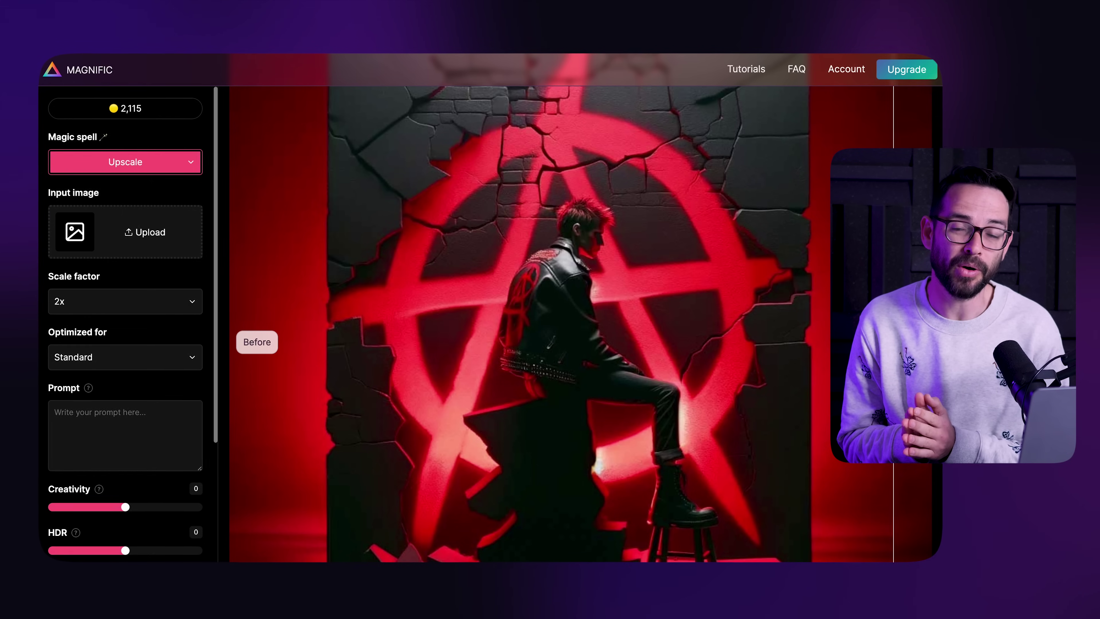
drag(810, 344, 548, 336)
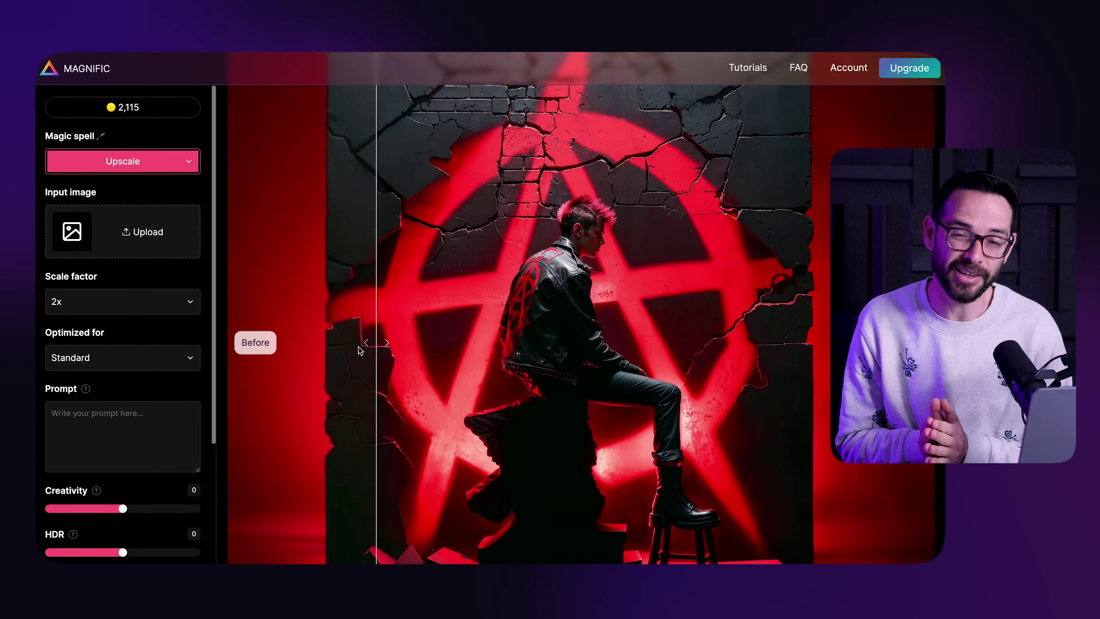